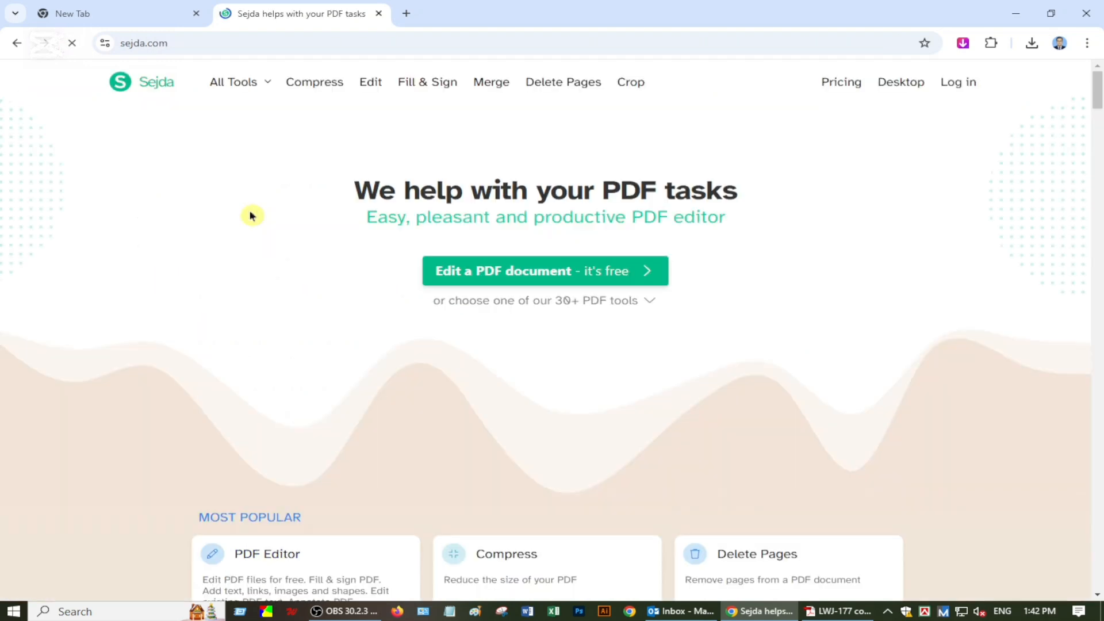
Step: Examine the PDF tools offered on the Sejda home page, from the most popular ones to the conversion tools and the web and desktop versions
{"action": "left_click", "coordinate": [17, 46]}
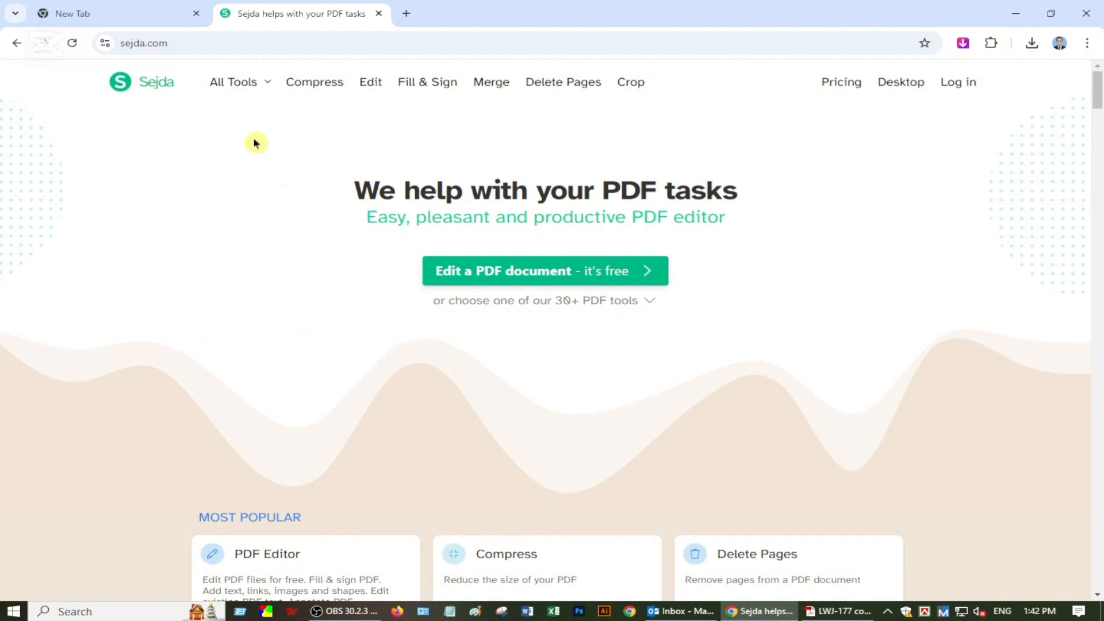
{"action": "scroll", "coordinate": [491, 340], "scroll_direction": "down", "scroll_amount": 2}
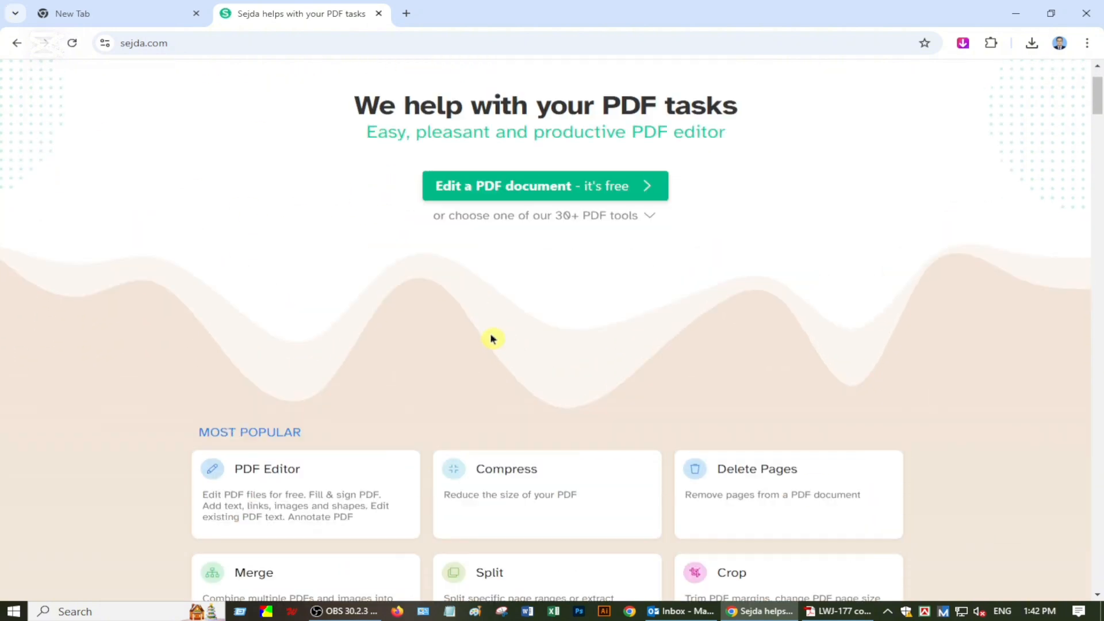
{"action": "scroll", "coordinate": [490, 340], "scroll_direction": "up", "scroll_amount": 2}
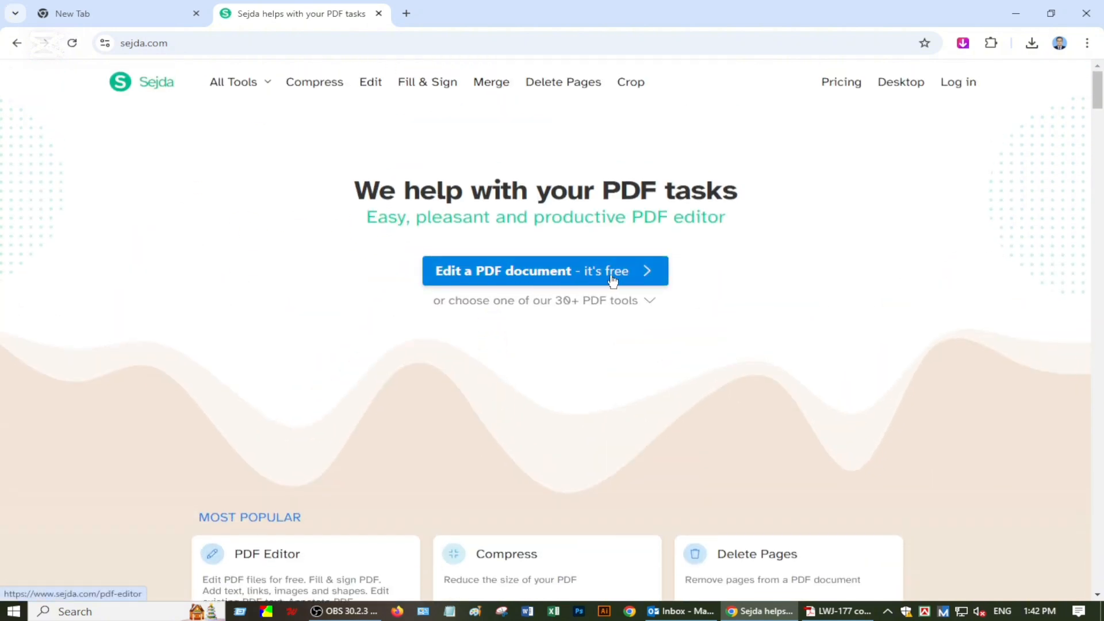
{"action": "scroll", "coordinate": [627, 280], "scroll_direction": "down", "scroll_amount": 4}
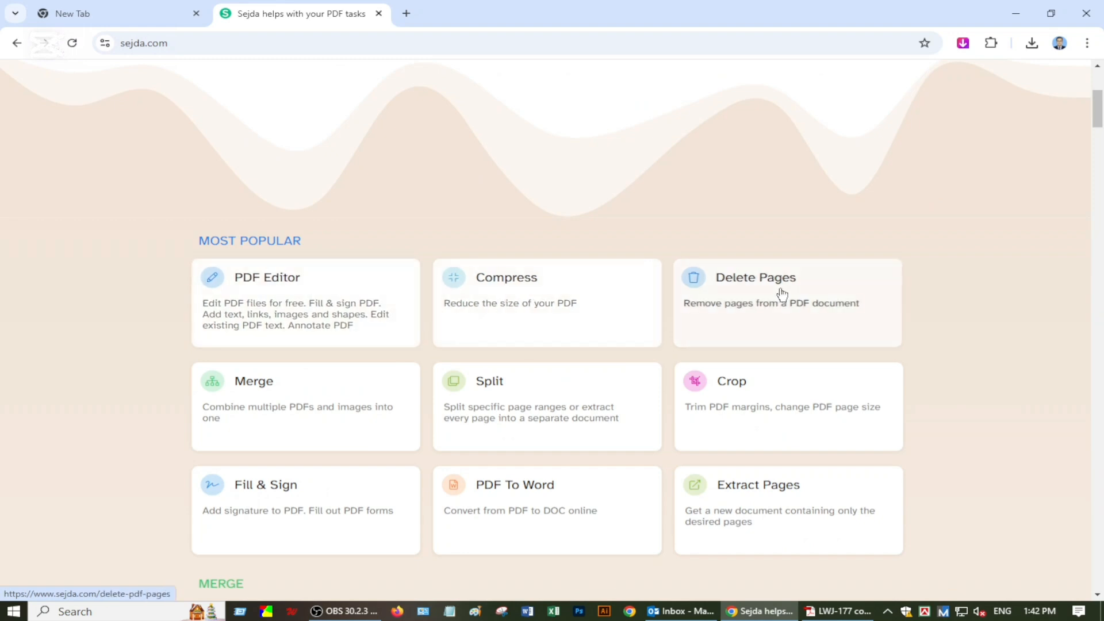
{"action": "scroll", "coordinate": [627, 390], "scroll_direction": "down", "scroll_amount": 4}
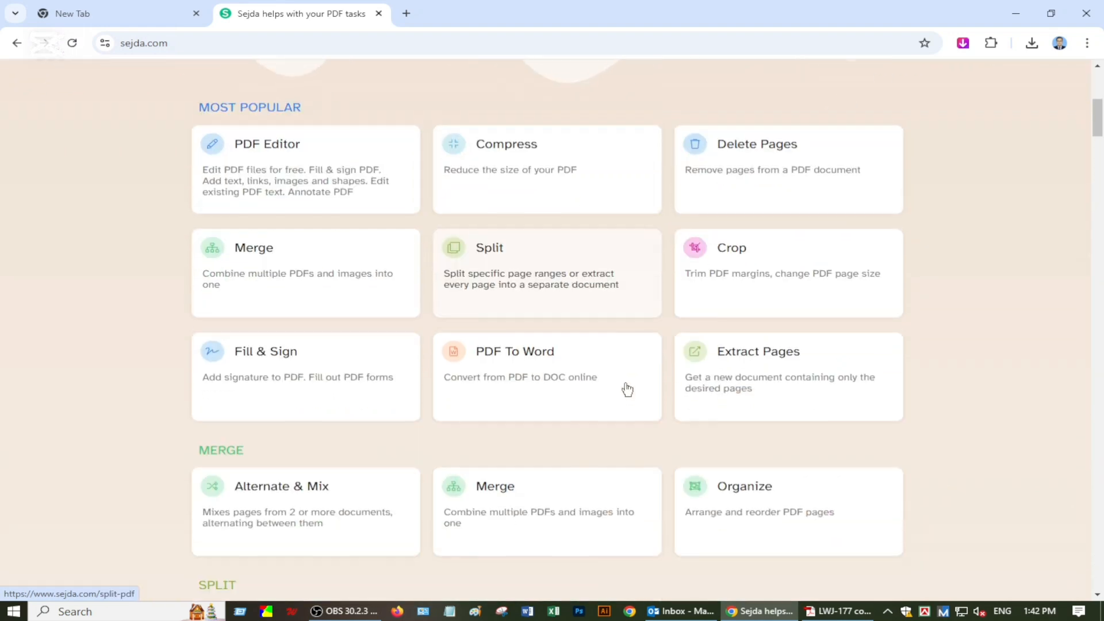
{"action": "scroll", "coordinate": [747, 363], "scroll_direction": "down", "scroll_amount": 3}
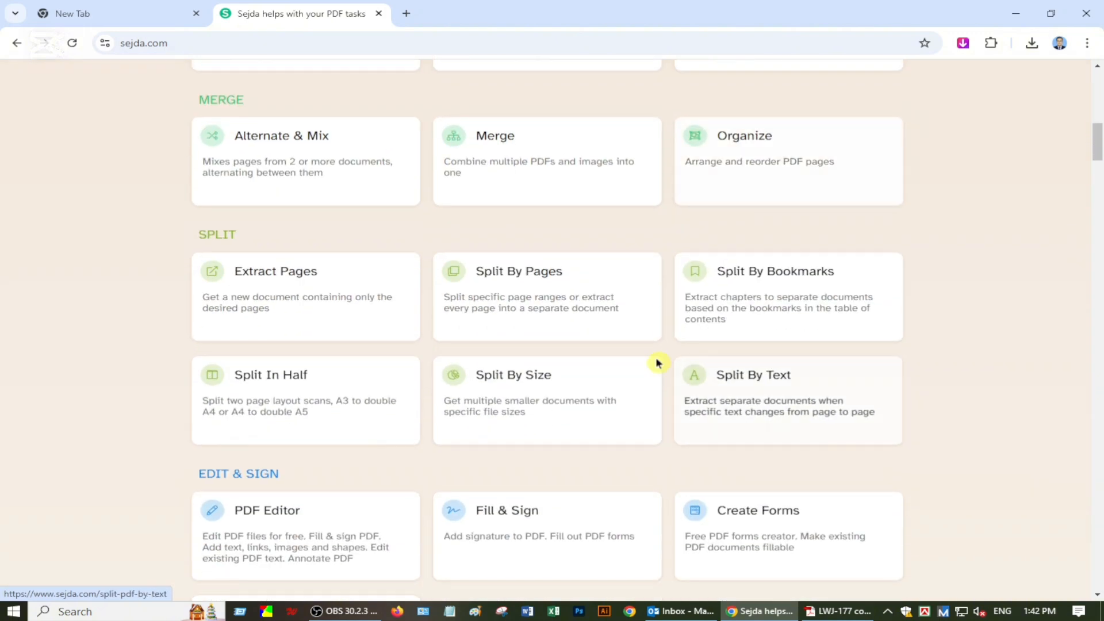
{"action": "scroll", "coordinate": [532, 379], "scroll_direction": "down", "scroll_amount": 2}
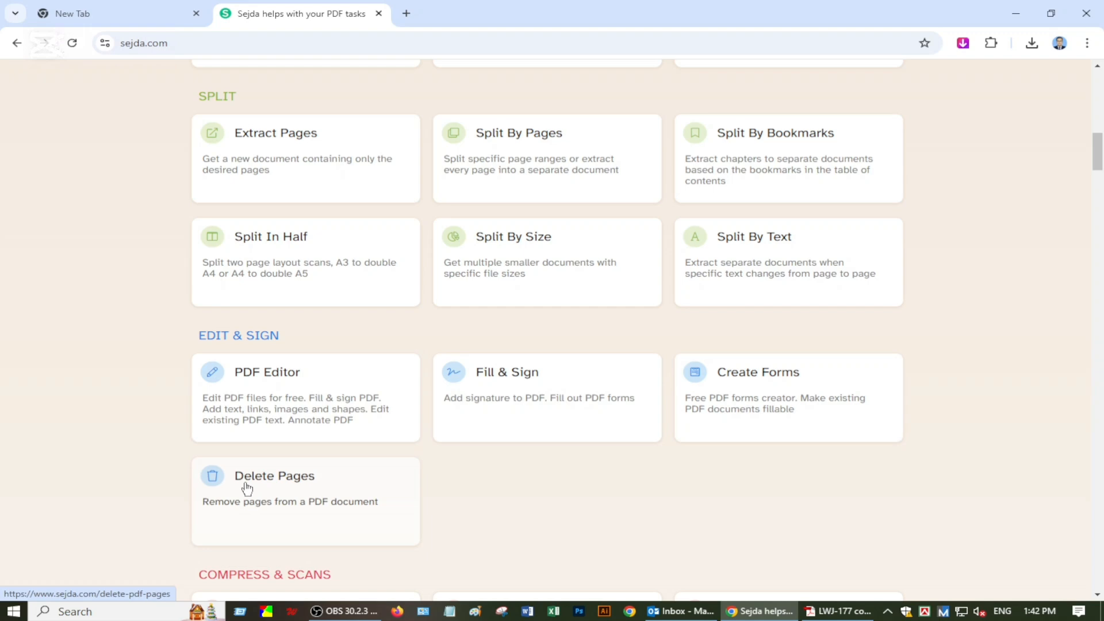
{"action": "scroll", "coordinate": [247, 489], "scroll_direction": "down", "scroll_amount": 5}
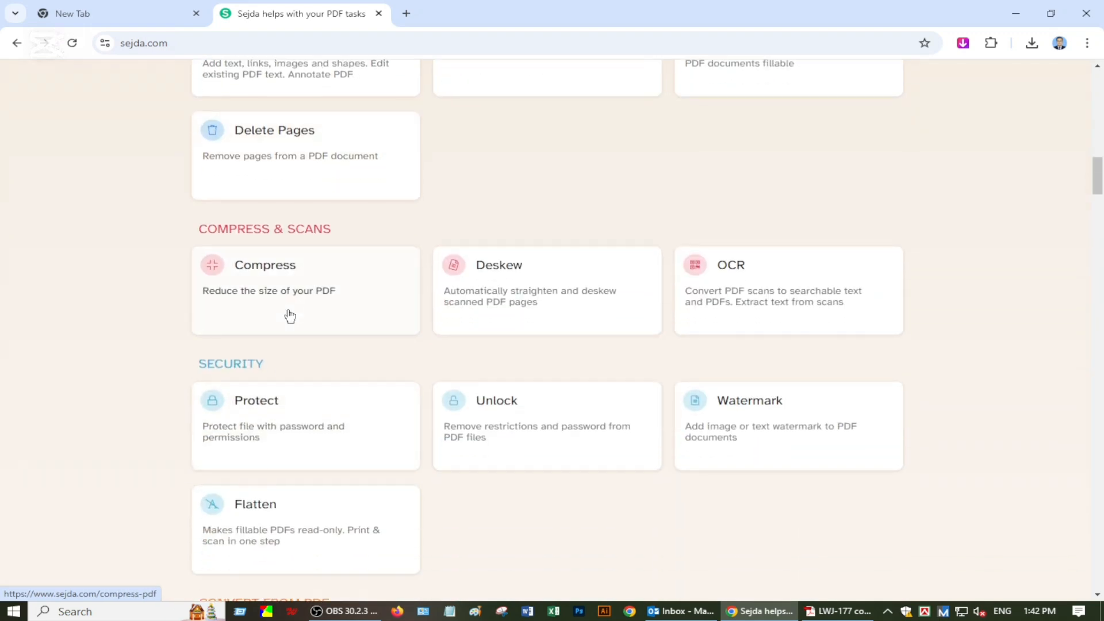
{"action": "scroll", "coordinate": [391, 396], "scroll_direction": "down", "scroll_amount": 1}
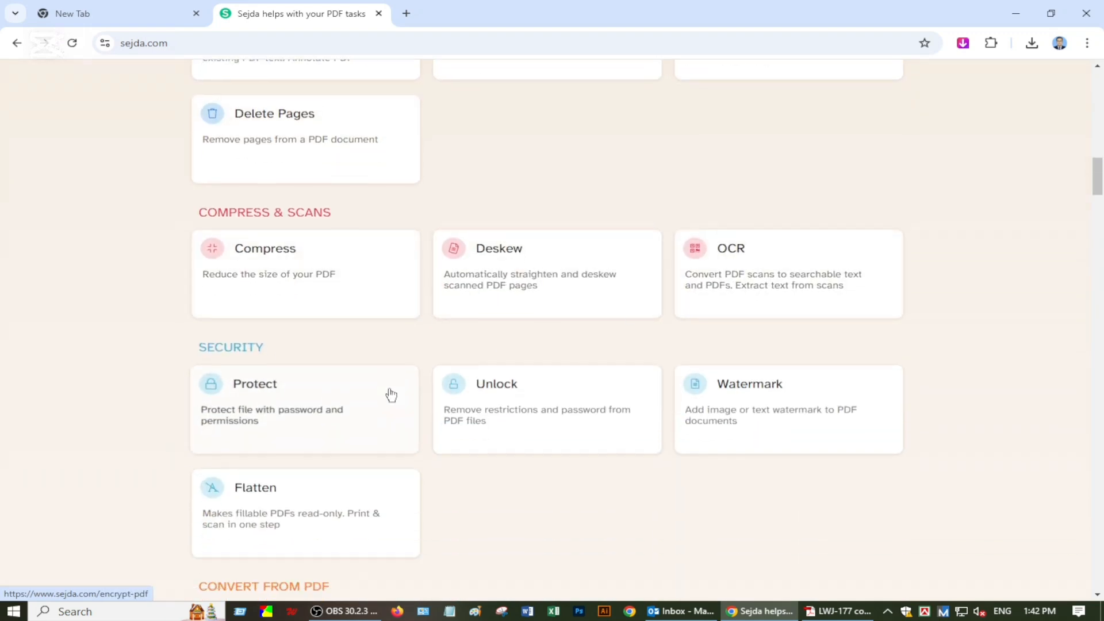
{"action": "scroll", "coordinate": [391, 396], "scroll_direction": "down", "scroll_amount": 2}
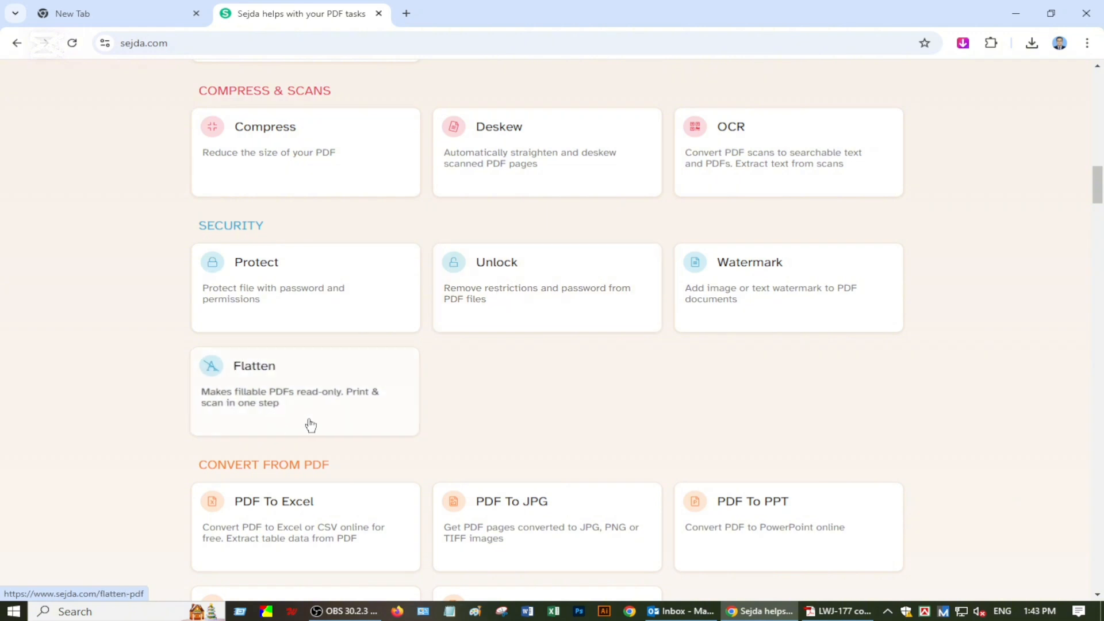
{"action": "scroll", "coordinate": [345, 409], "scroll_direction": "down", "scroll_amount": 2}
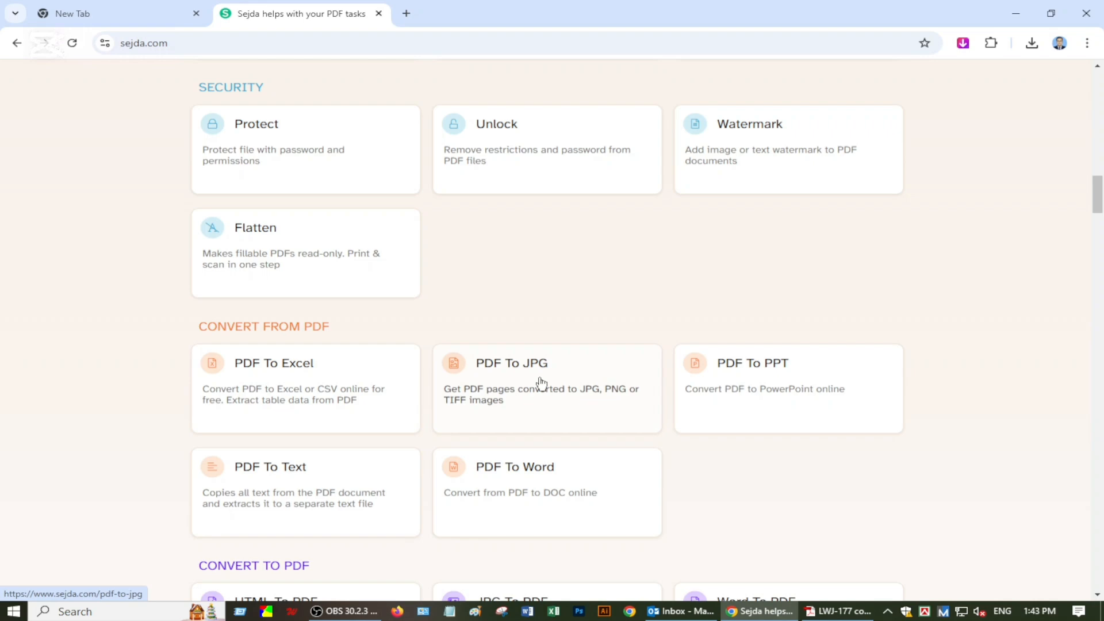
{"action": "scroll", "coordinate": [541, 384], "scroll_direction": "down", "scroll_amount": 1}
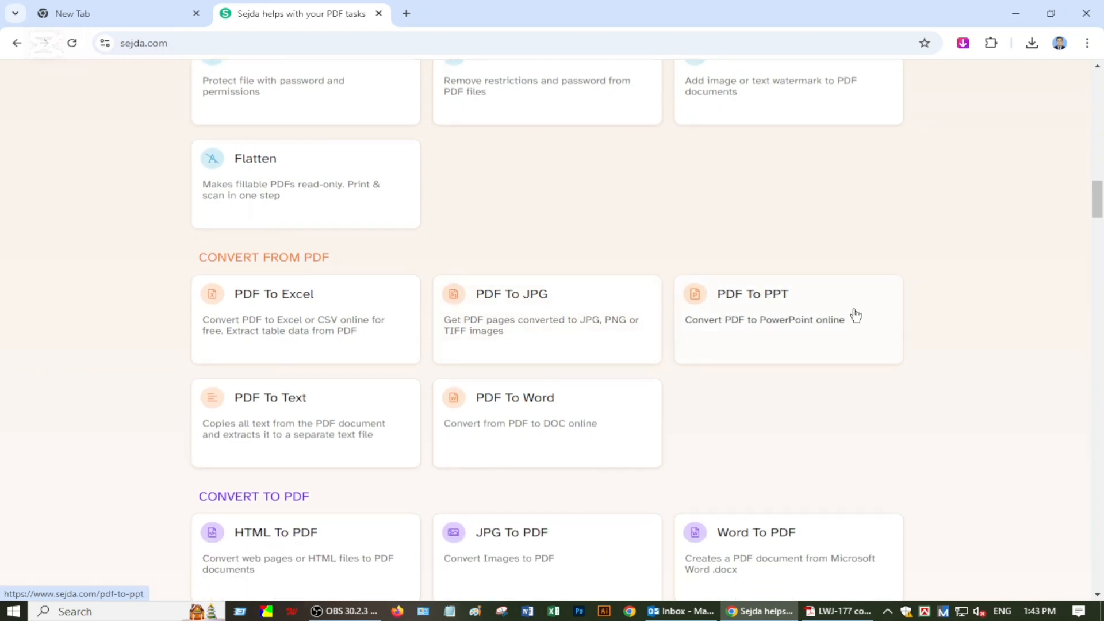
{"action": "scroll", "coordinate": [843, 315], "scroll_direction": "down", "scroll_amount": 7}
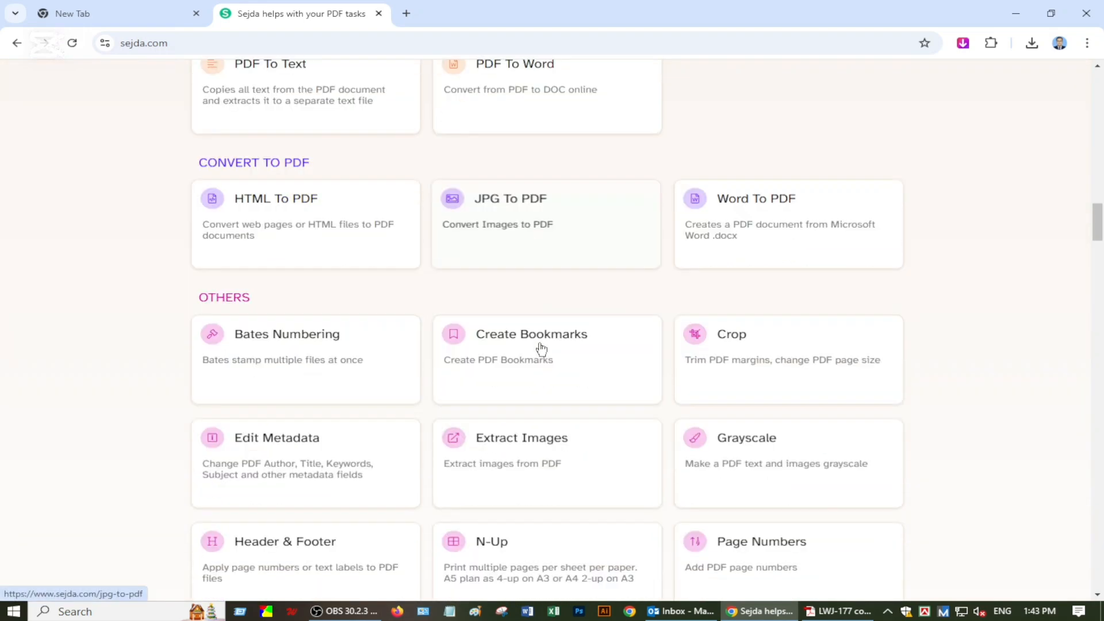
{"action": "scroll", "coordinate": [542, 347], "scroll_direction": "down", "scroll_amount": 12}
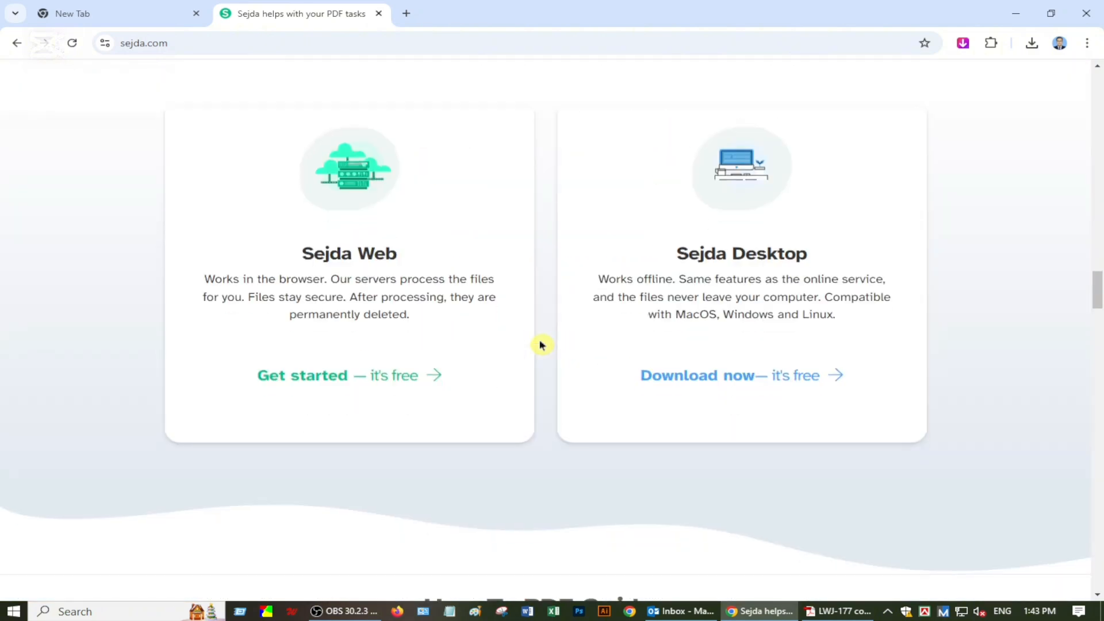
{"action": "scroll", "coordinate": [542, 345], "scroll_direction": "up", "scroll_amount": 9}
{"action": "scroll", "coordinate": [542, 345], "scroll_direction": "up", "scroll_amount": 20}
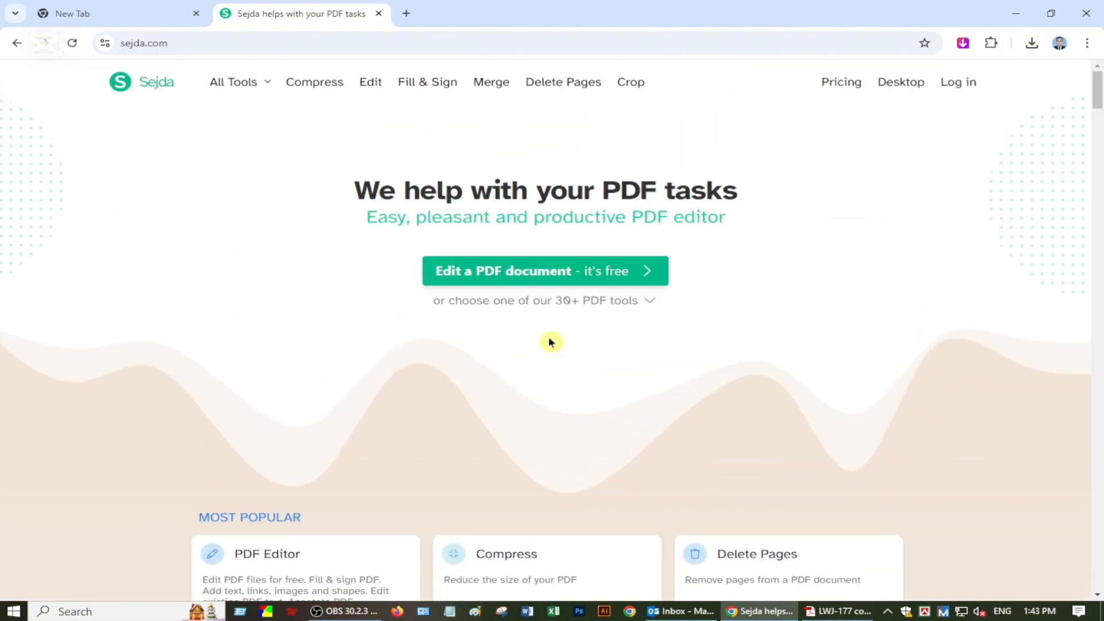
Step: Open the file LWJ-177 copy from the desktop folder in the online PDF editor
{"action": "left_click", "coordinate": [520, 280]}
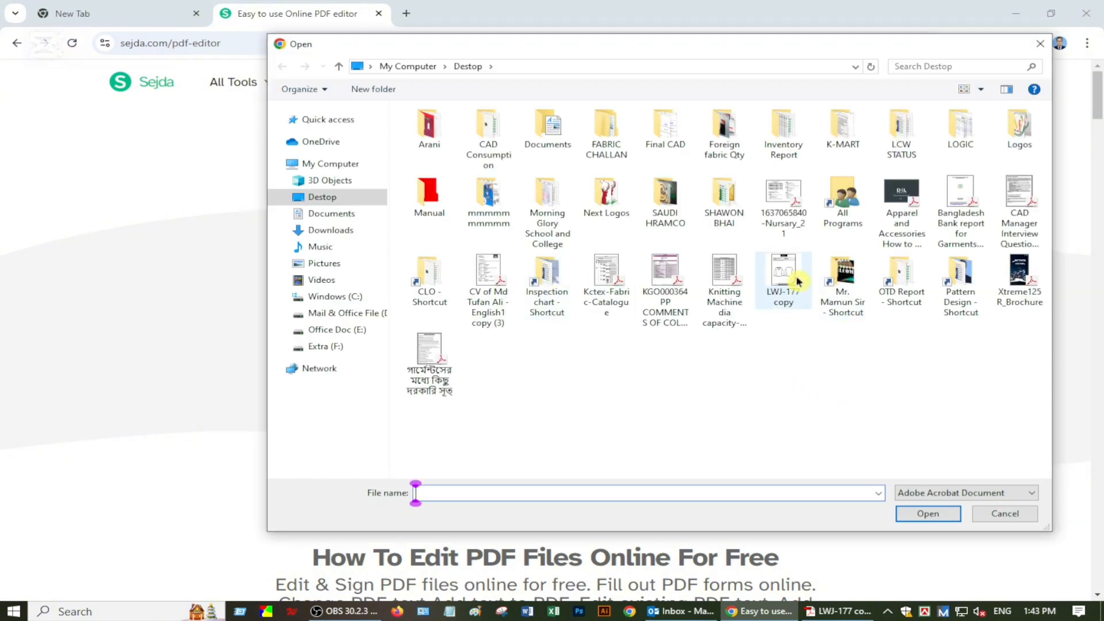
{"action": "left_click", "coordinate": [797, 282]}
{"action": "left_click", "coordinate": [920, 513]}
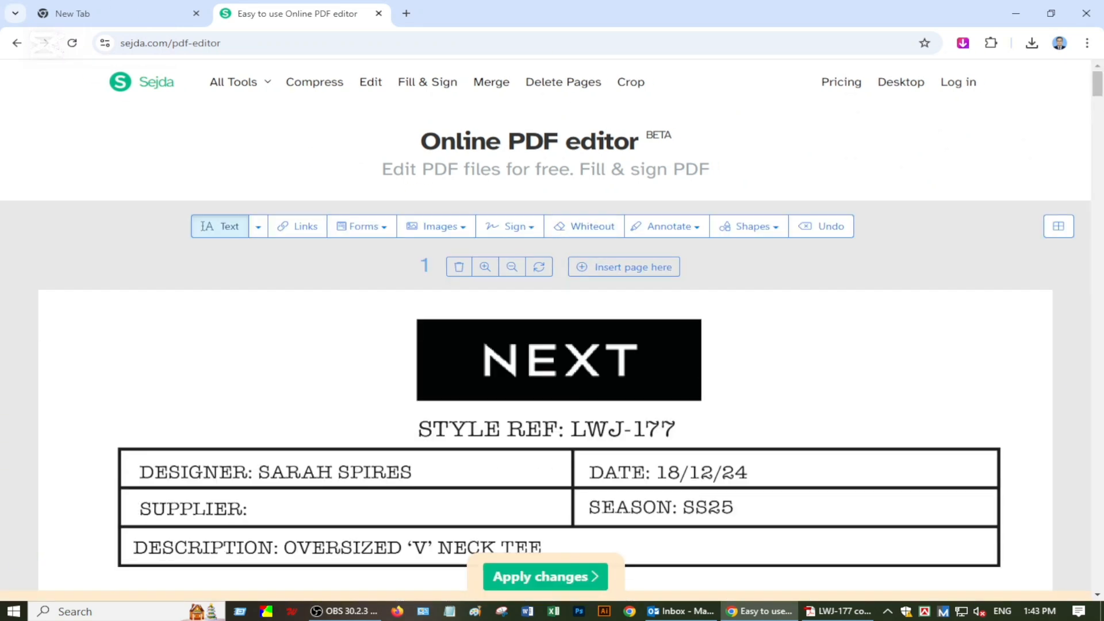
Step: Change the style reference in the page 1 heading to BSWJ-177
{"action": "scroll", "coordinate": [546, 322], "scroll_direction": "down", "scroll_amount": 8}
{"action": "scroll", "coordinate": [546, 323], "scroll_direction": "up", "scroll_amount": 3}
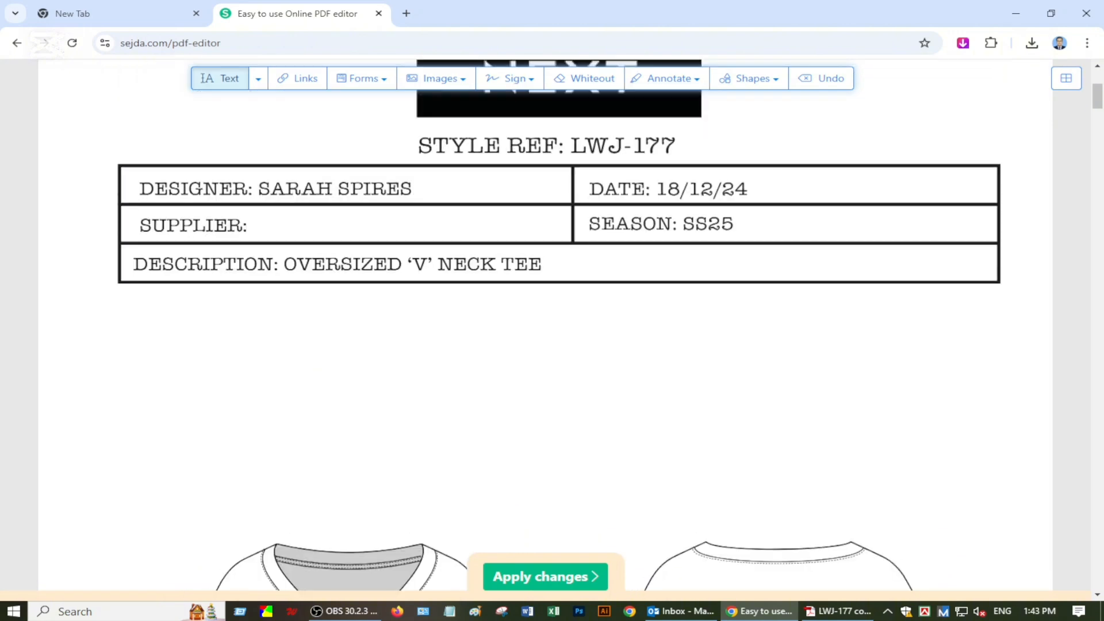
{"action": "left_click", "coordinate": [546, 146]}
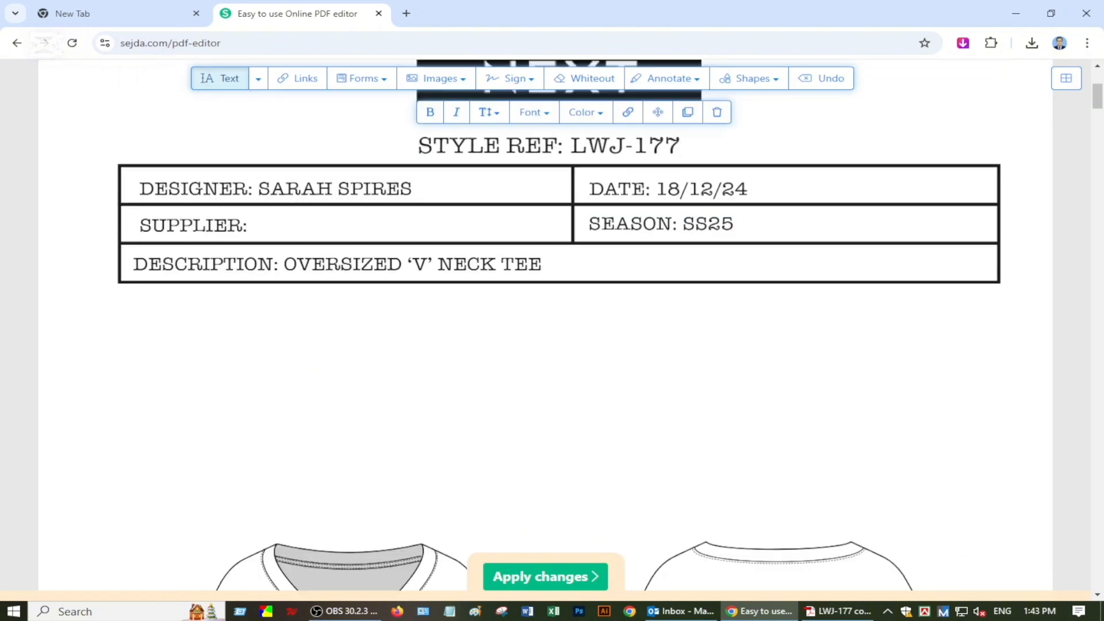
{"action": "key", "text": "BackSpace"}
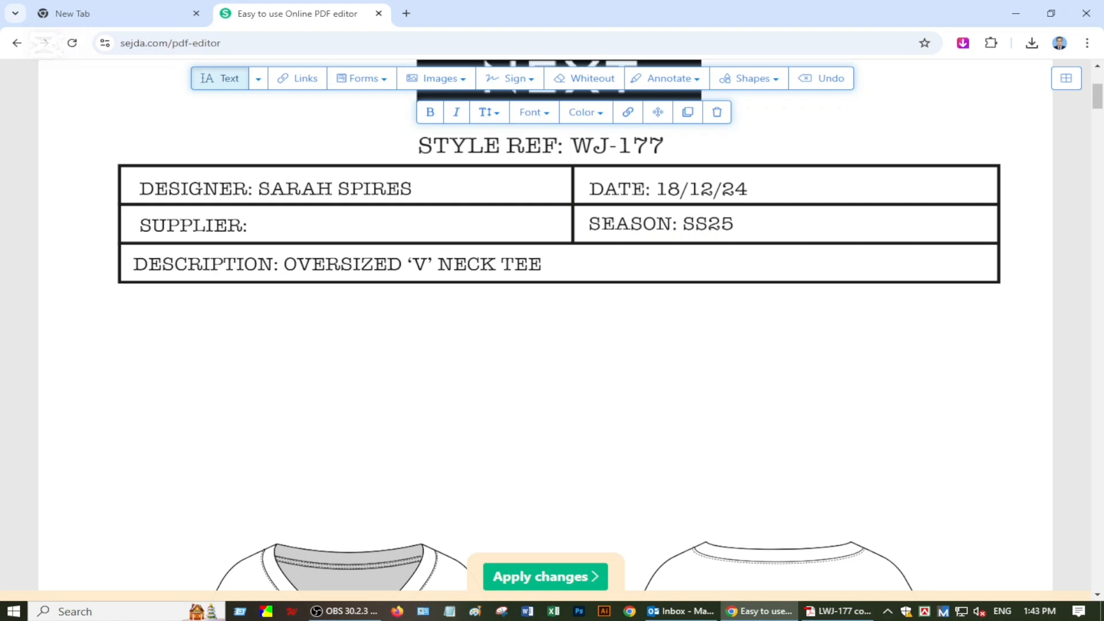
{"action": "type", "text": "b"}
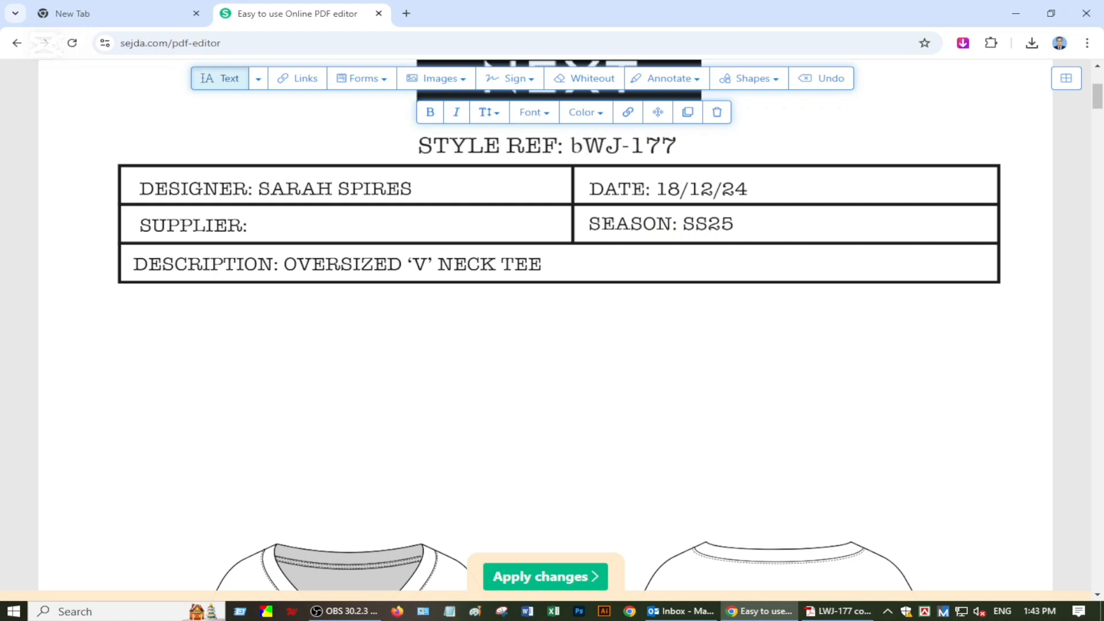
{"action": "key", "text": "BackSpace"}
{"action": "type", "text": "B"}
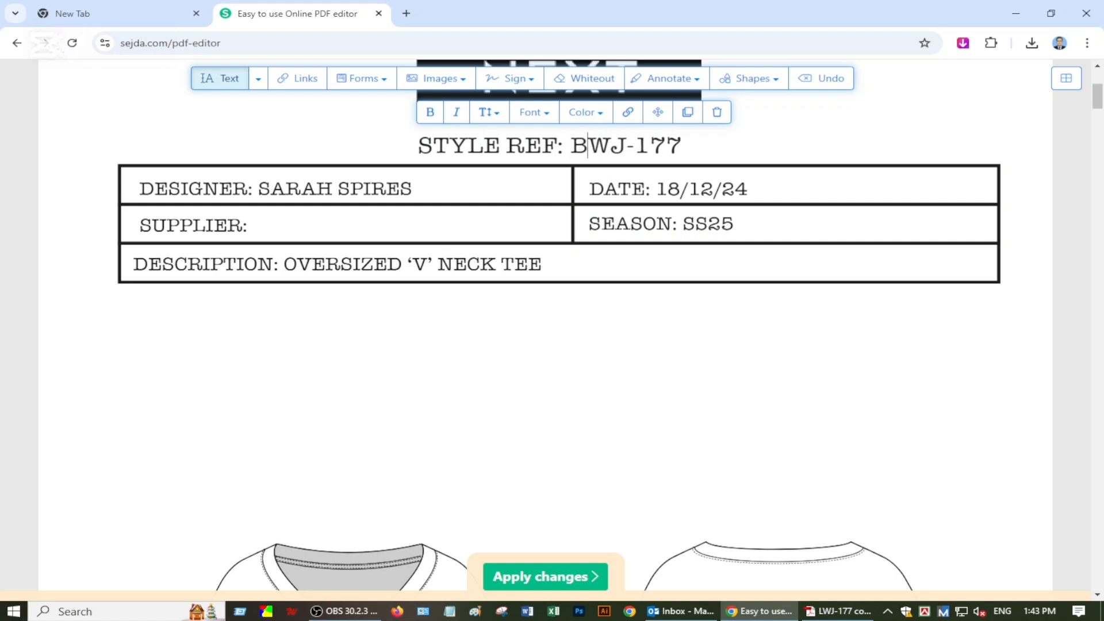
{"action": "type", "text": "S"}
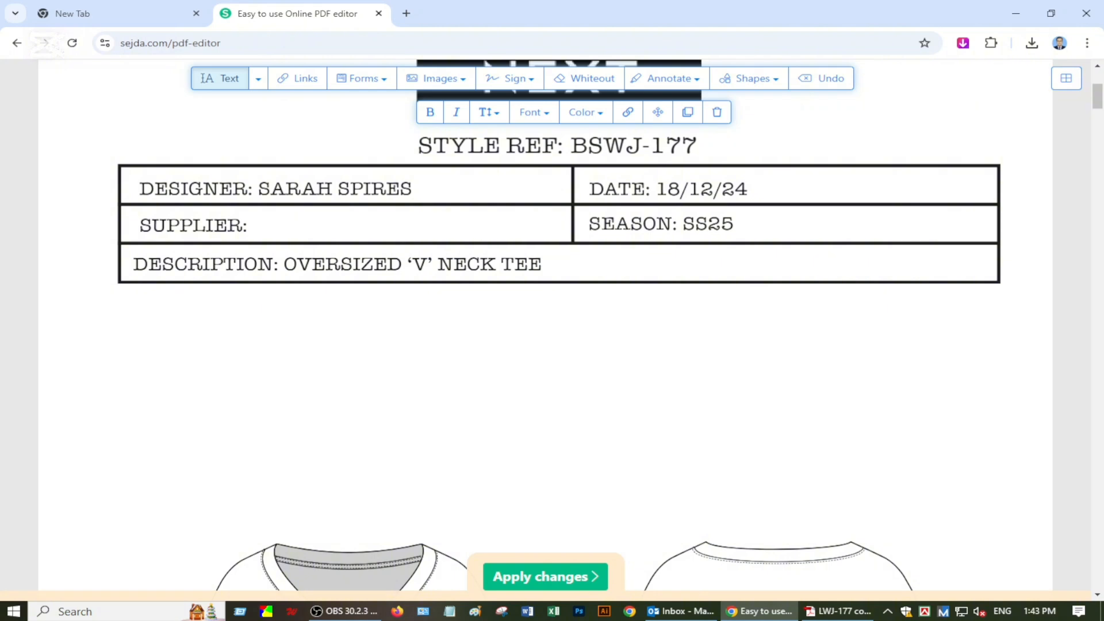
Step: Set the date in the page 1 header table to 20/10/25
{"action": "left_click", "coordinate": [670, 190]}
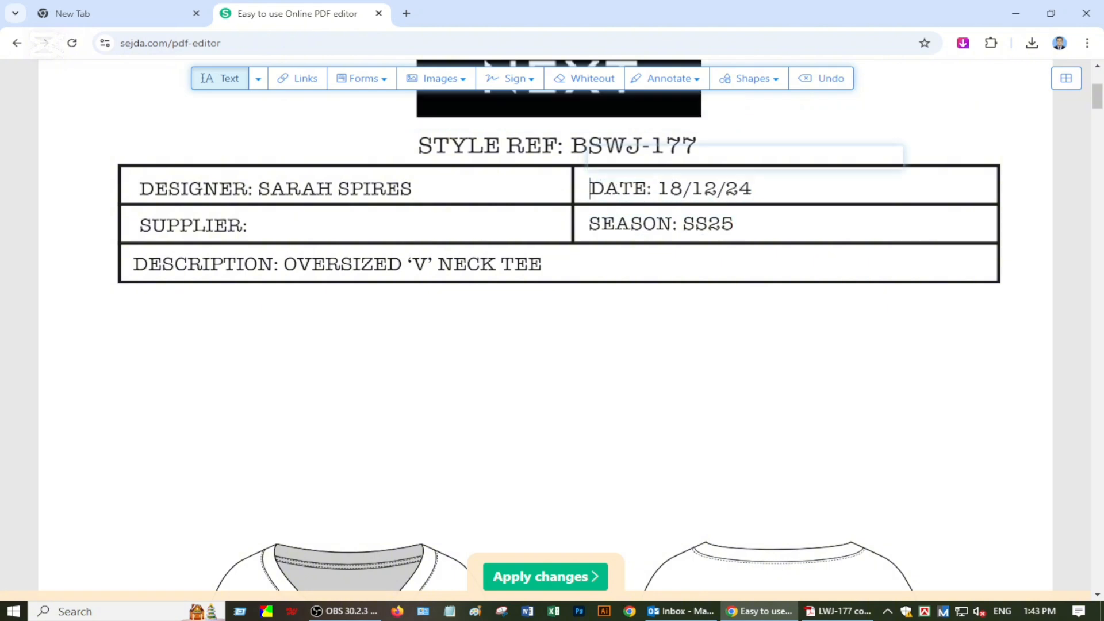
{"action": "key", "text": "Delete"}
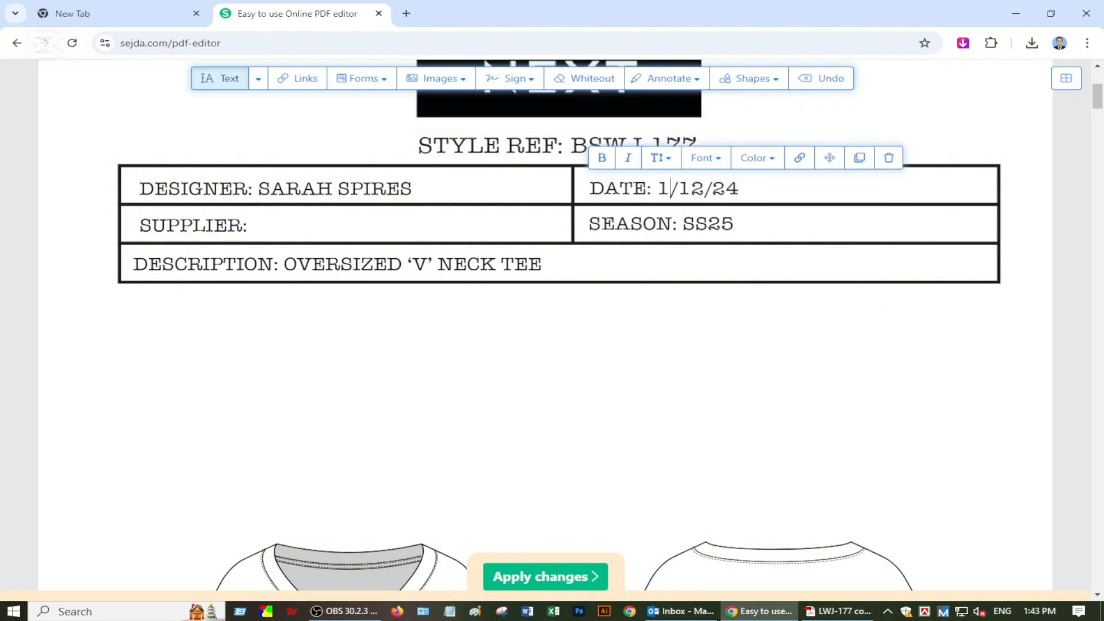
{"action": "key", "text": "BackSpace"}
{"action": "type", "text": "20"}
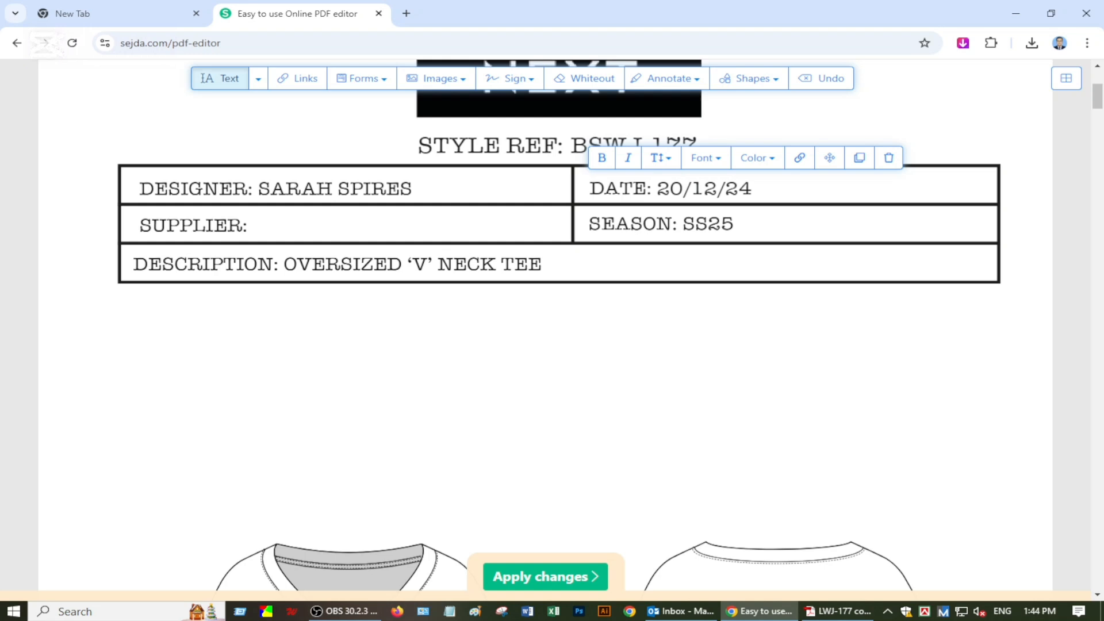
{"action": "key", "text": "BackSpace"}
{"action": "type", "text": "0"}
Step: Insert the word FREE after COPYRIGHT in the copyright line at the foot of page 1
{"action": "scroll", "coordinate": [552, 322], "scroll_direction": "down", "scroll_amount": 15}
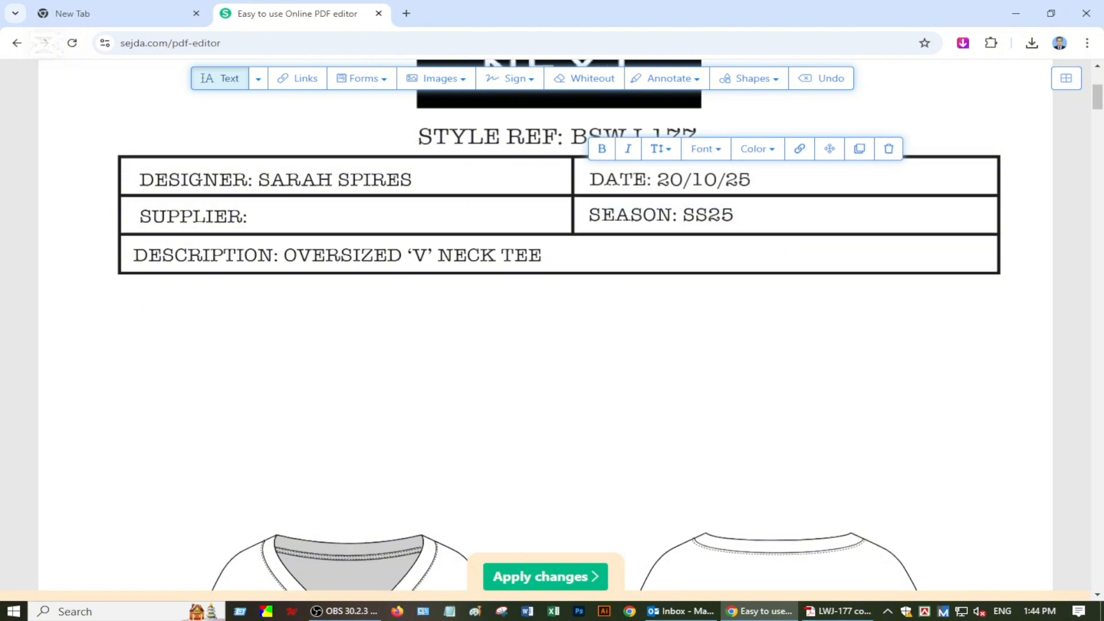
{"action": "scroll", "coordinate": [552, 322], "scroll_direction": "down", "scroll_amount": 3}
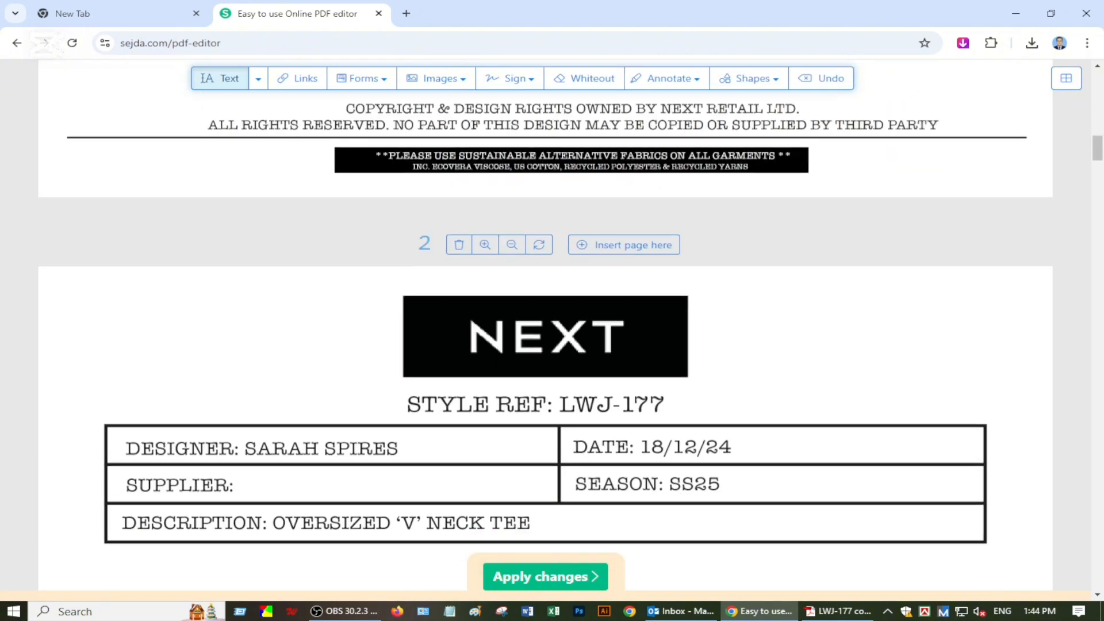
{"action": "scroll", "coordinate": [552, 322], "scroll_direction": "up", "scroll_amount": 6}
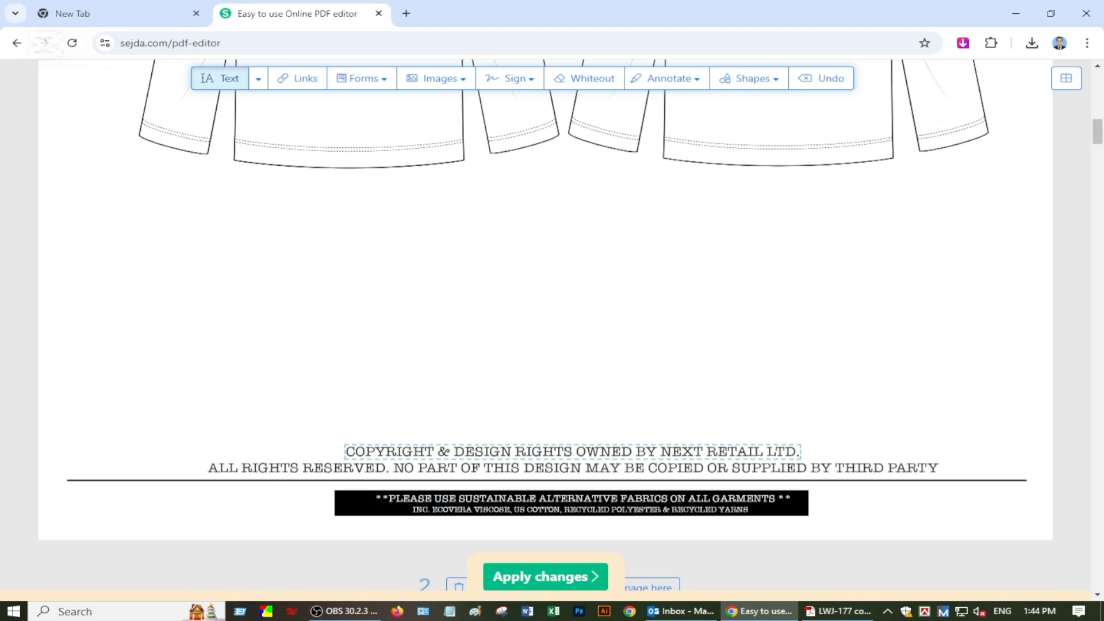
{"action": "left_click", "coordinate": [573, 452]}
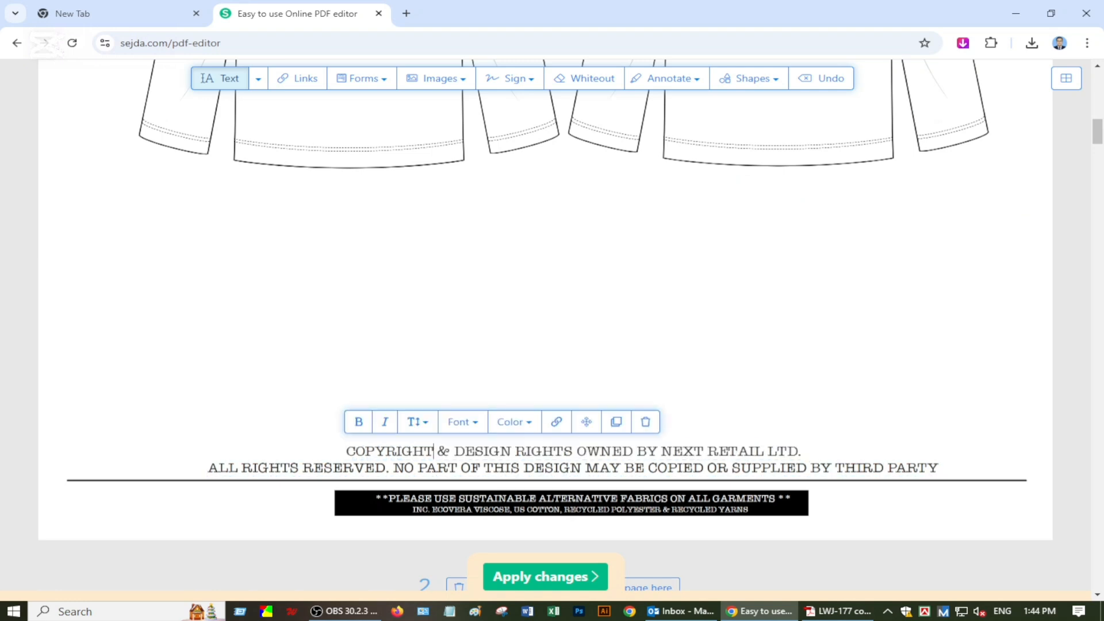
{"action": "type", "text": "FREE"}
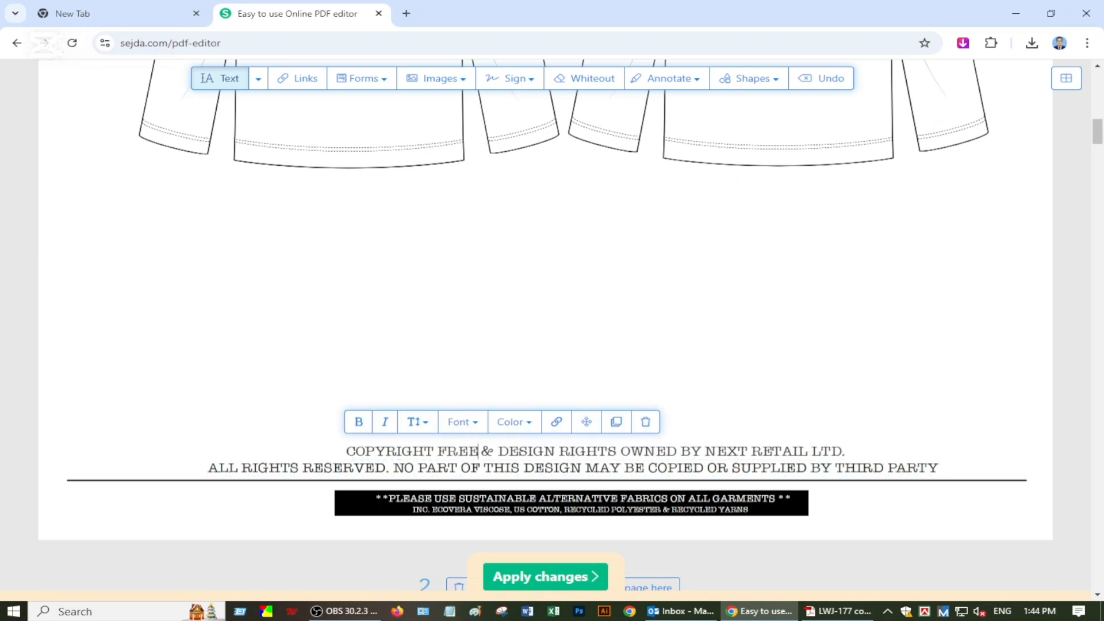
{"action": "left_click", "coordinate": [480, 467]}
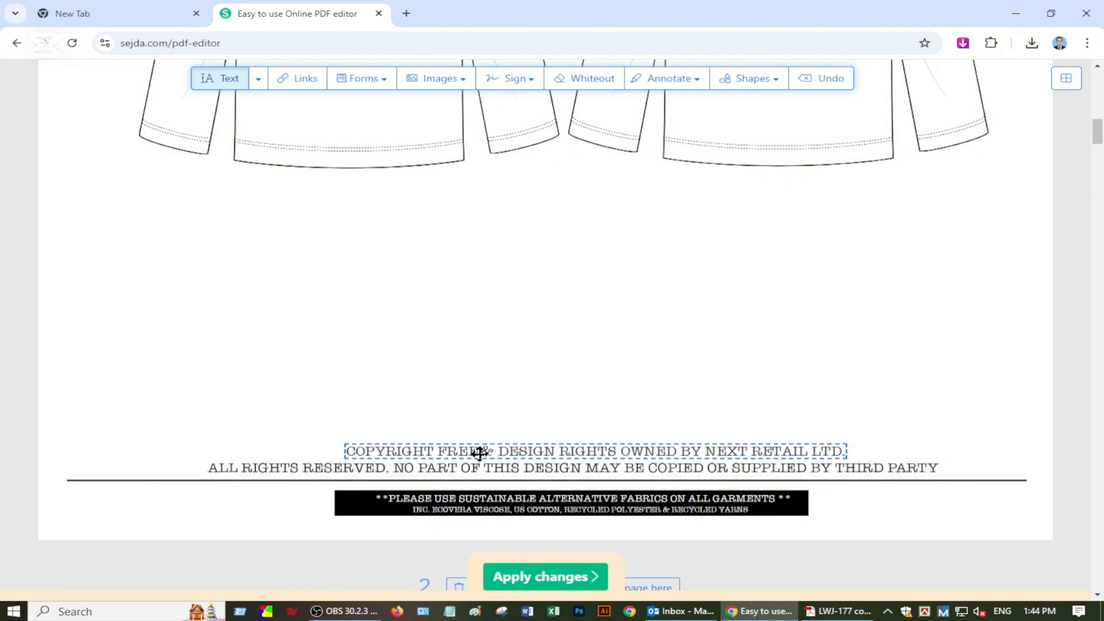
Step: Change the measurement in the page 2 neck callout 0.8CM DTM RIB BNT LAID ON to 01CM
{"action": "scroll", "coordinate": [482, 451], "scroll_direction": "down", "scroll_amount": 15}
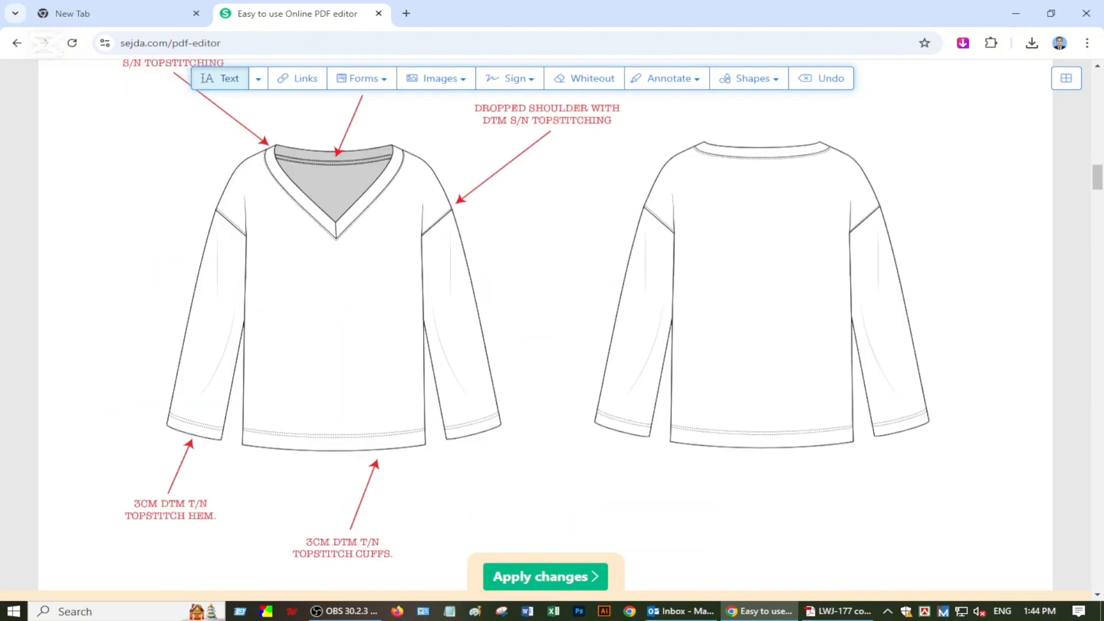
{"action": "left_click", "coordinate": [483, 454]}
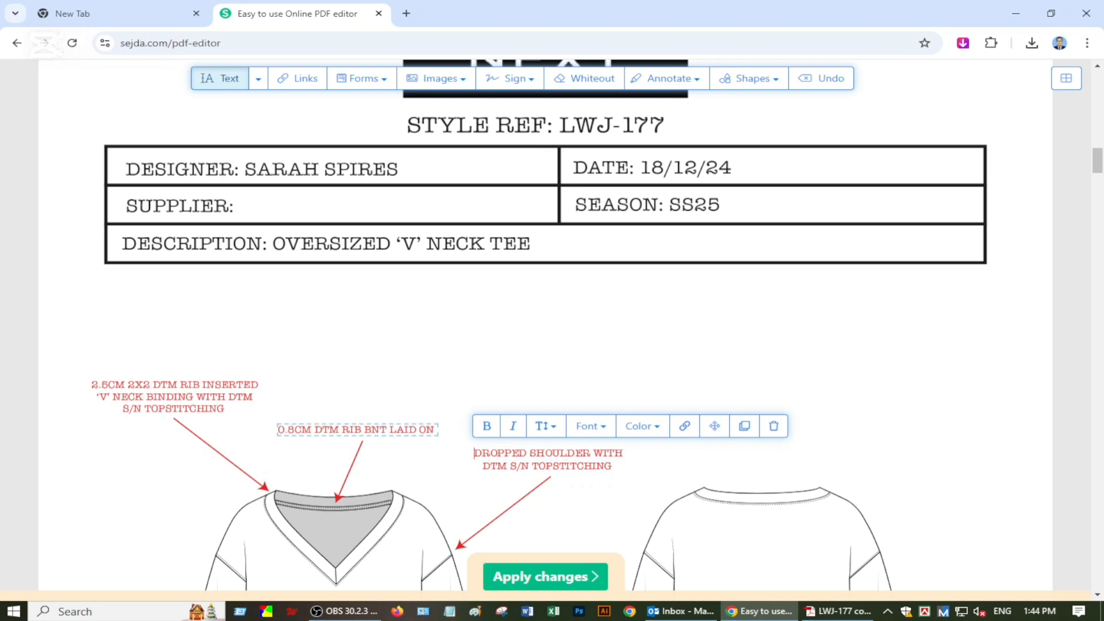
{"action": "left_click", "coordinate": [368, 430]}
{"action": "key", "text": "ctrl+a"}
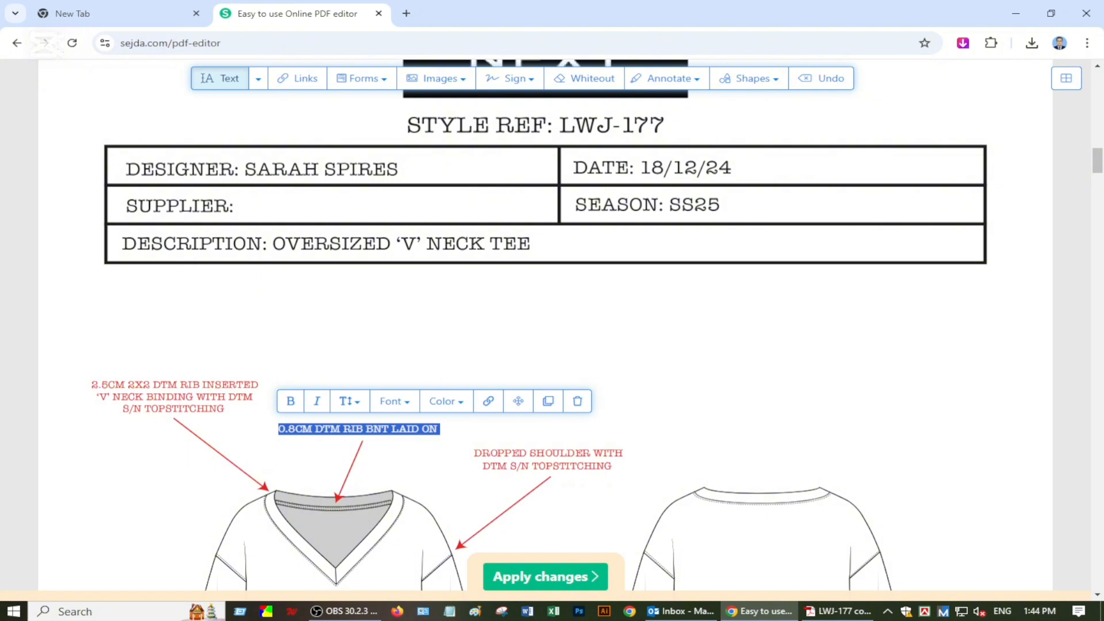
{"action": "left_click", "coordinate": [295, 429]}
{"action": "key", "text": "BackSpace"}
{"action": "key", "text": "BackSpace"}
{"action": "key", "text": "BackSpace"}
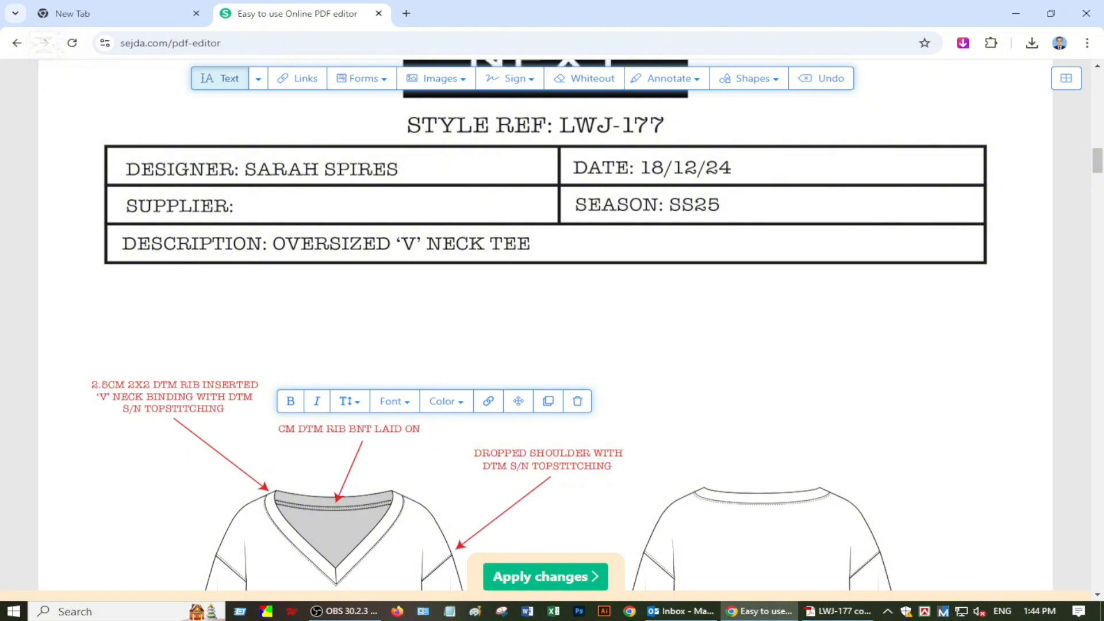
{"action": "type", "text": "01"}
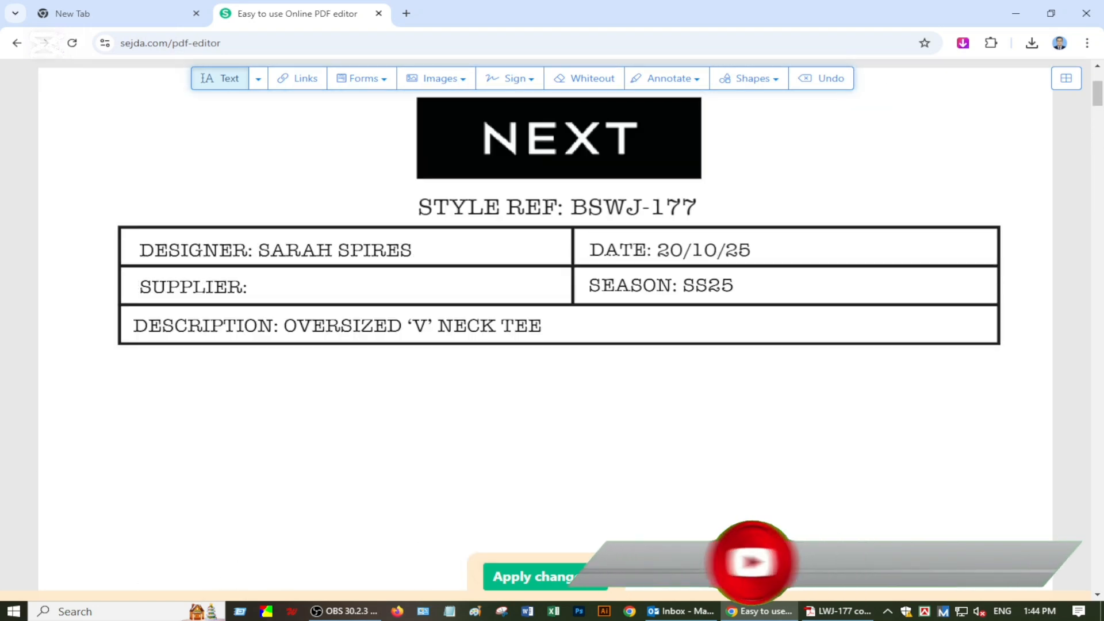
Step: Draw a wide, flat ellipse on page 1 in the blank area above the garment's back view
{"action": "scroll", "coordinate": [764, 271], "scroll_direction": "up", "scroll_amount": 4}
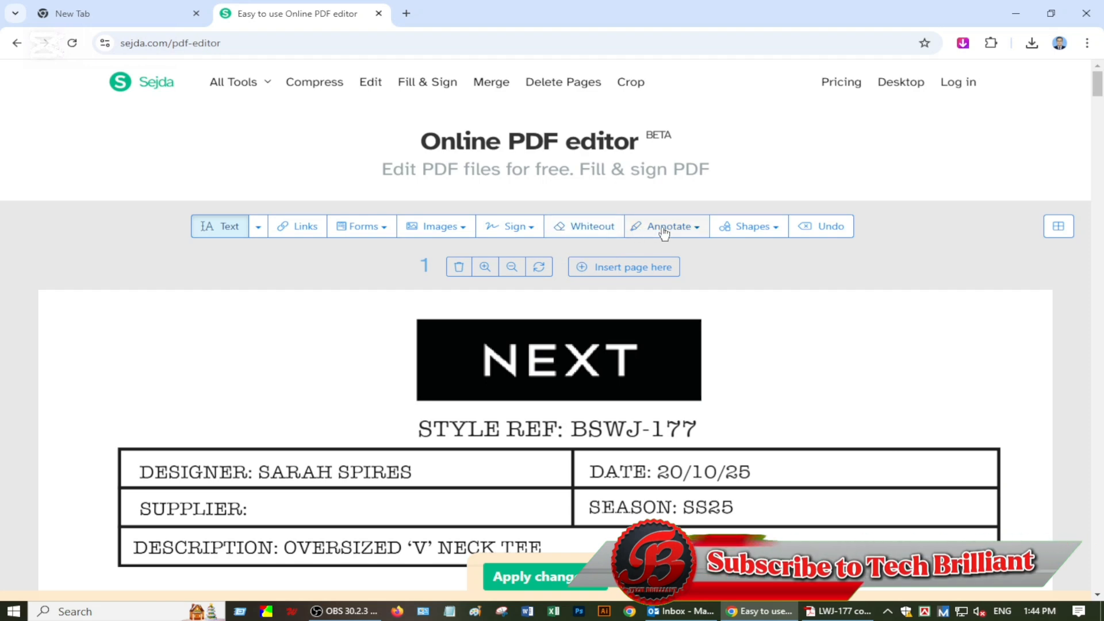
{"action": "left_click", "coordinate": [785, 230]}
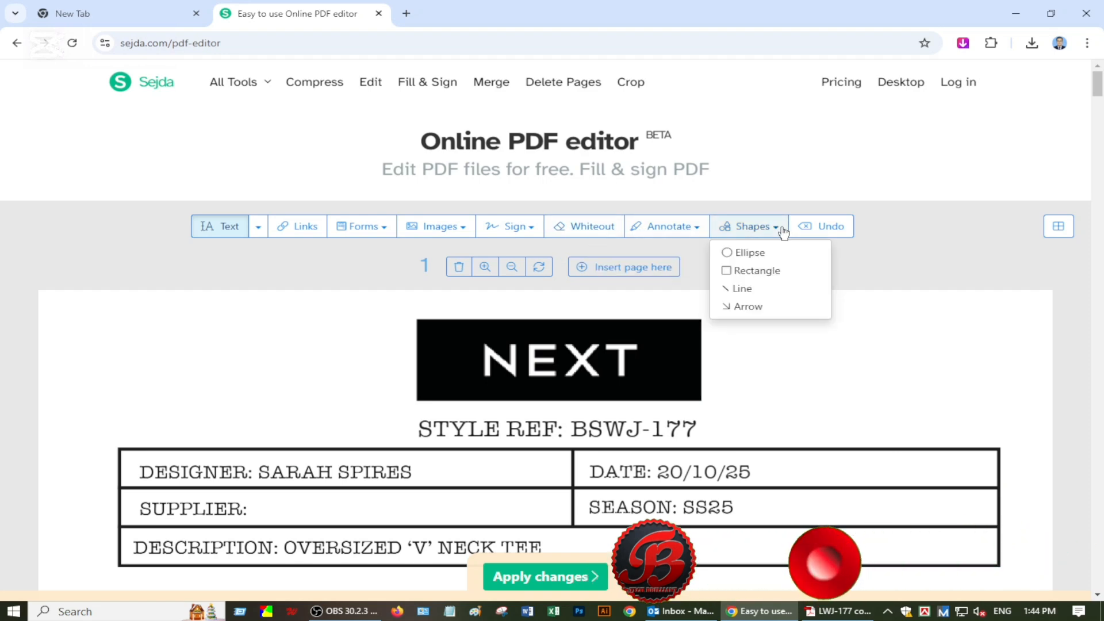
{"action": "left_click", "coordinate": [731, 254]}
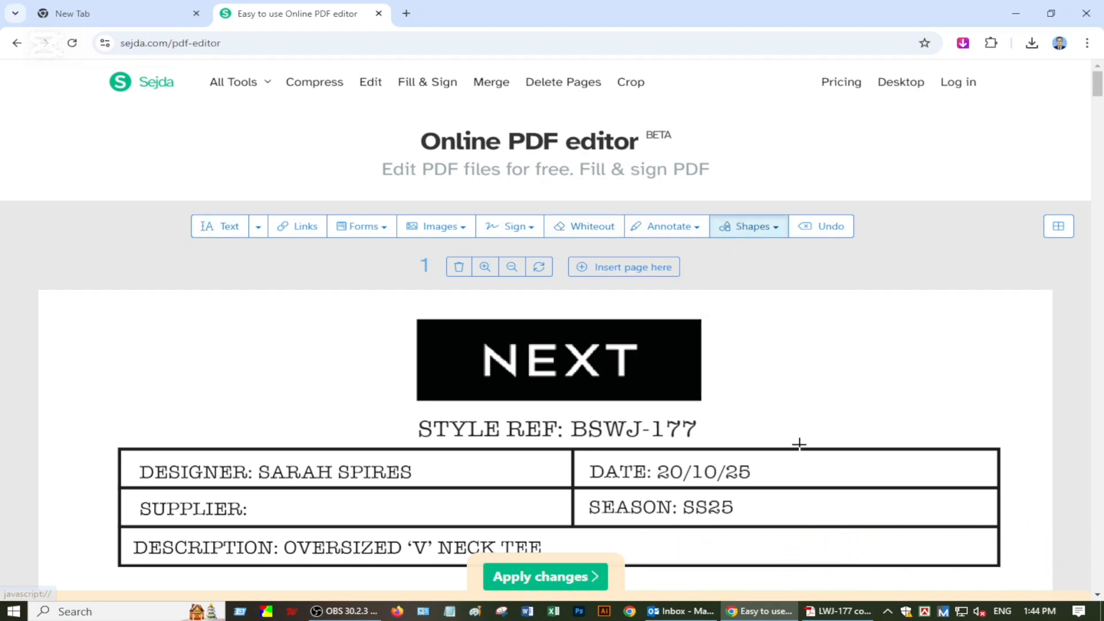
{"action": "scroll", "coordinate": [825, 379], "scroll_direction": "down", "scroll_amount": 8}
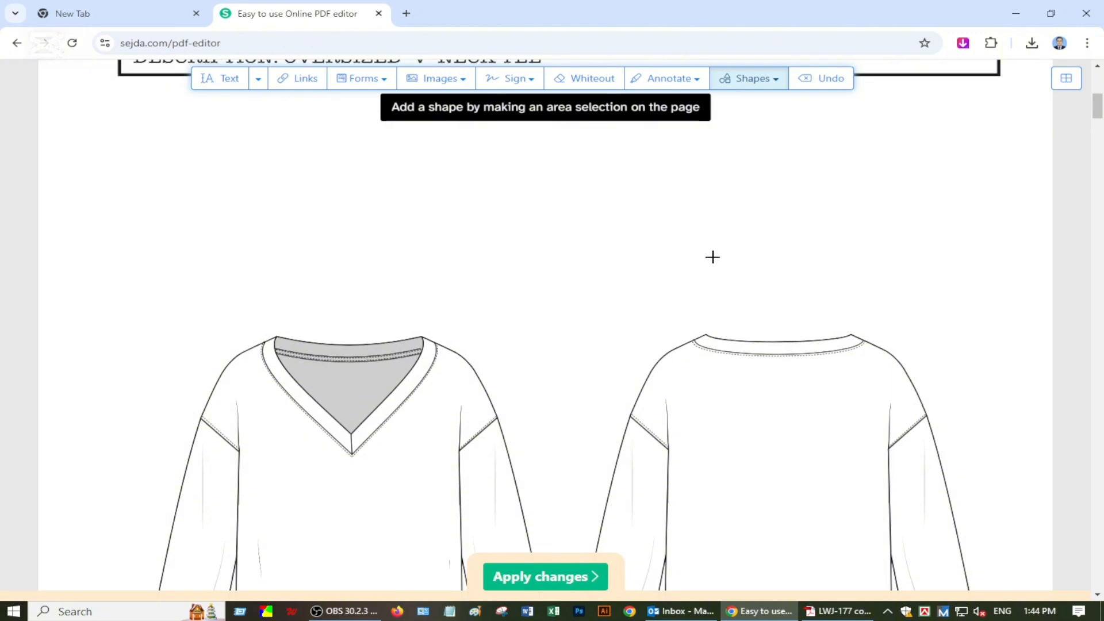
{"action": "mouse_move", "coordinate": [700, 241]}
{"action": "left_mouse_down"}
{"action": "mouse_move", "coordinate": [754, 283]}
{"action": "mouse_move", "coordinate": [872, 296]}
{"action": "left_mouse_up"}
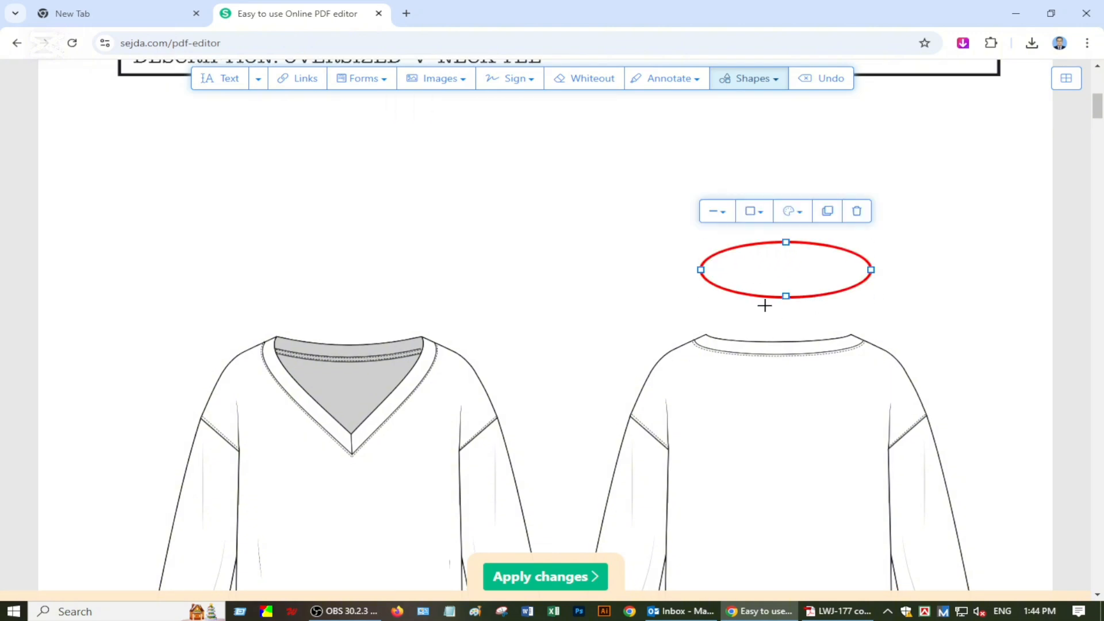
{"action": "left_click", "coordinate": [932, 304]}
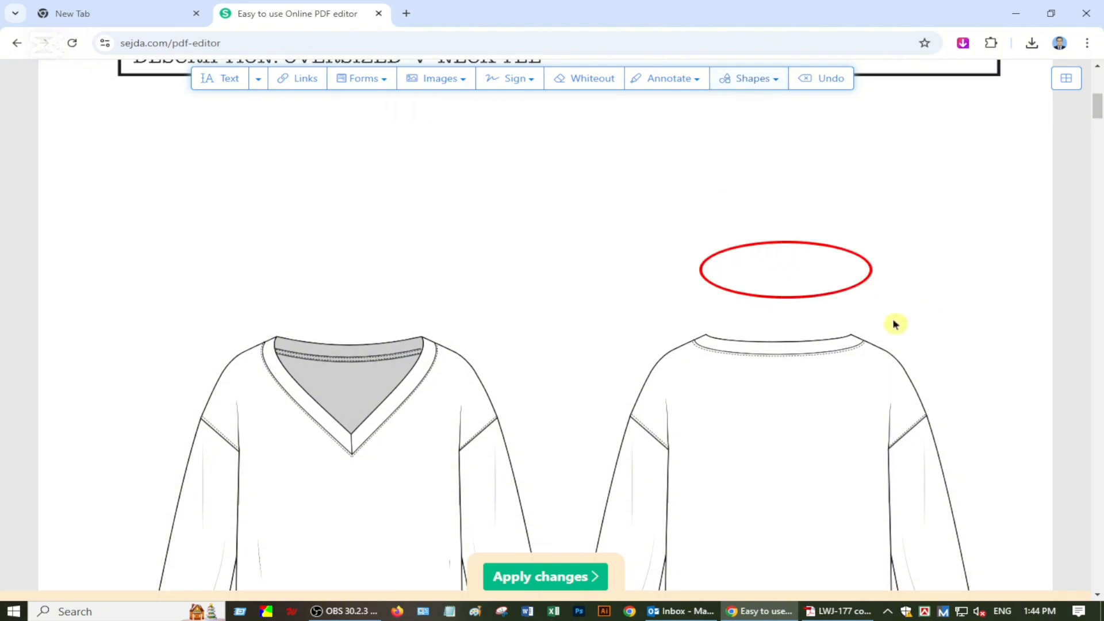
Step: Move the red ellipse so it sits just above the back view's neckline
{"action": "left_click_drag", "start_coordinate": [787, 241], "coordinate": [785, 234]}
{"action": "left_click", "coordinate": [781, 289]}
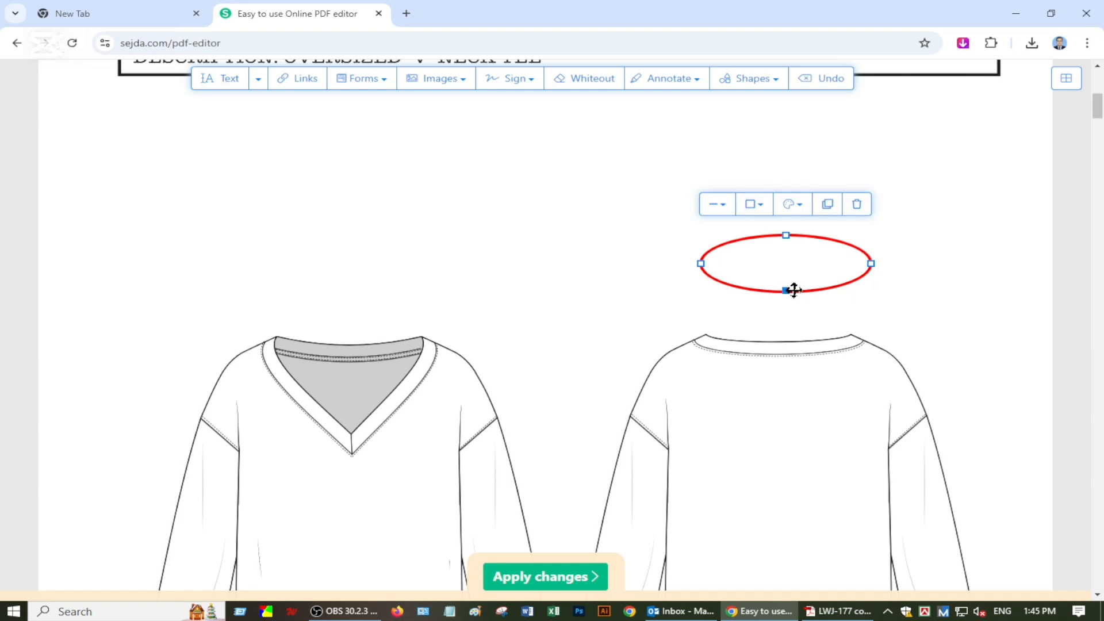
{"action": "left_click_drag", "start_coordinate": [801, 288], "coordinate": [782, 313]}
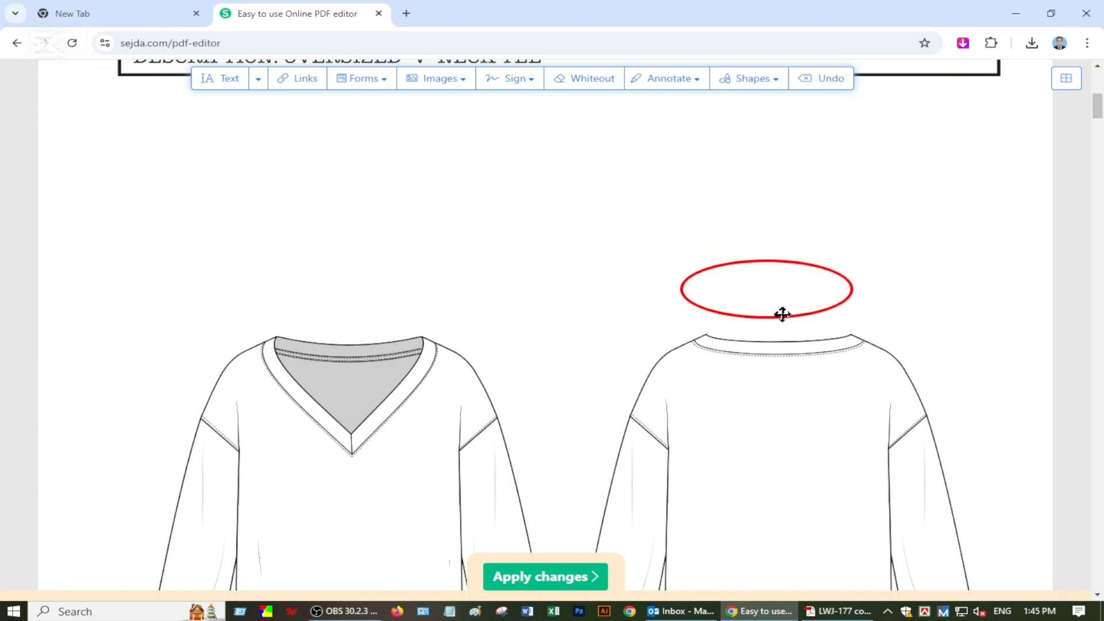
Step: Look through the edited document from the page 1 heading to the end of the last page
{"action": "scroll", "coordinate": [754, 271], "scroll_direction": "up", "scroll_amount": 8}
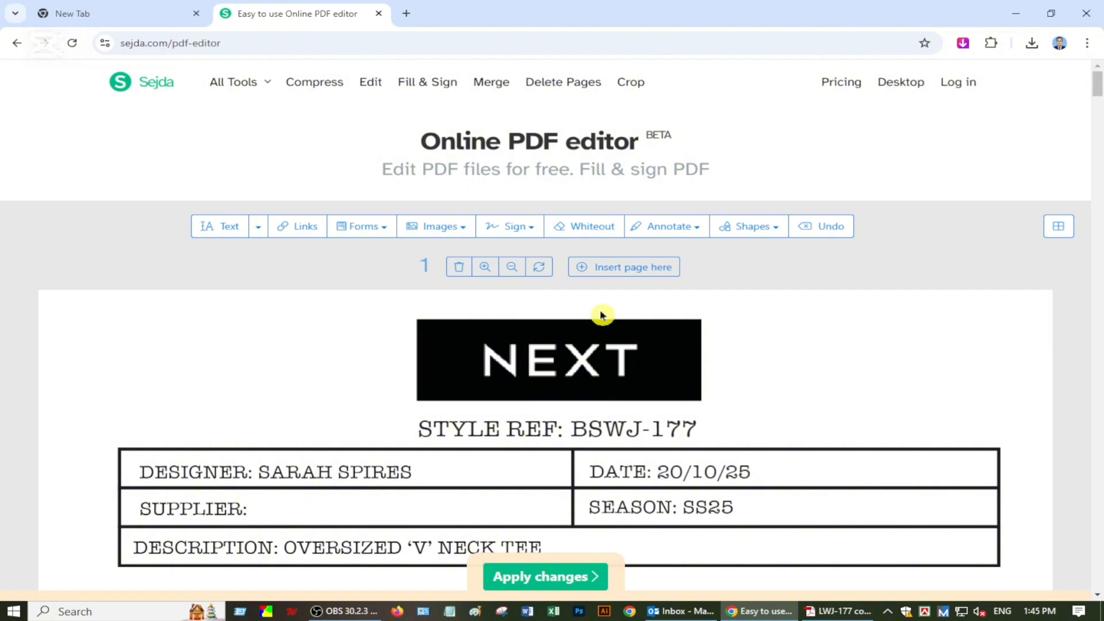
{"action": "scroll", "coordinate": [604, 310], "scroll_direction": "down", "scroll_amount": 1}
{"action": "scroll", "coordinate": [602, 308], "scroll_direction": "up", "scroll_amount": 1}
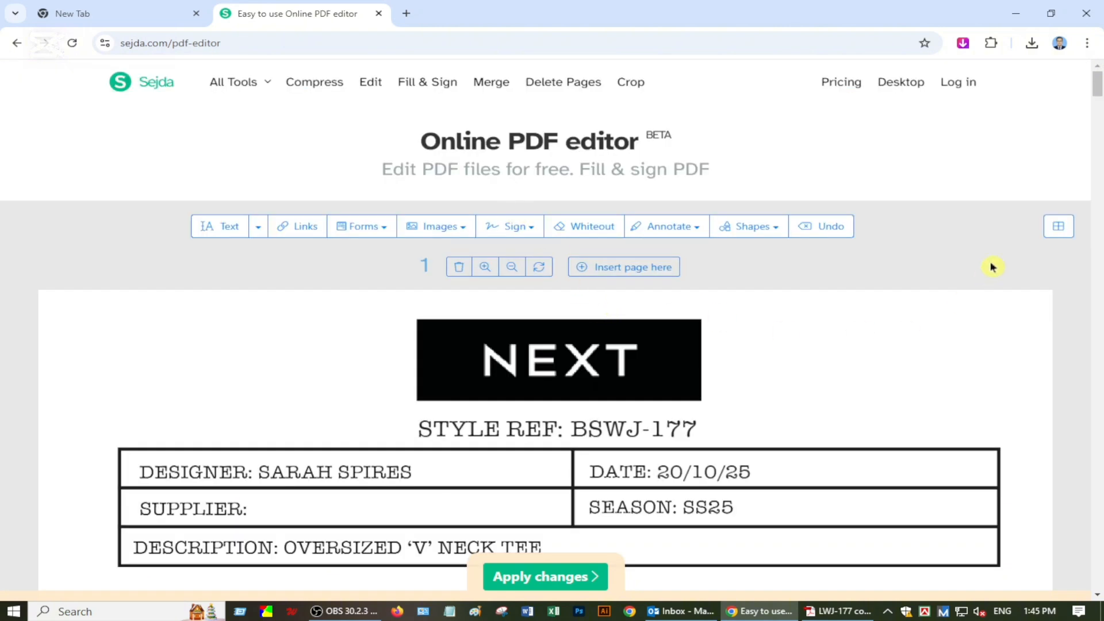
{"action": "scroll", "coordinate": [556, 271], "scroll_direction": "down", "scroll_amount": 6}
{"action": "scroll", "coordinate": [559, 273], "scroll_direction": "up", "scroll_amount": 6}
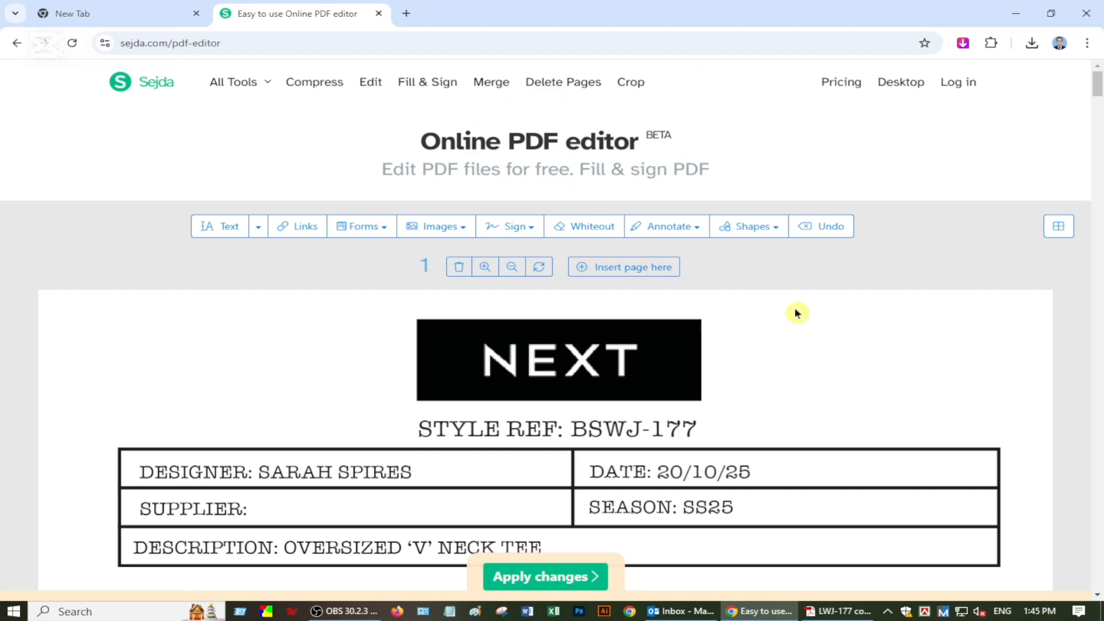
{"action": "scroll", "coordinate": [797, 313], "scroll_direction": "down", "scroll_amount": 15}
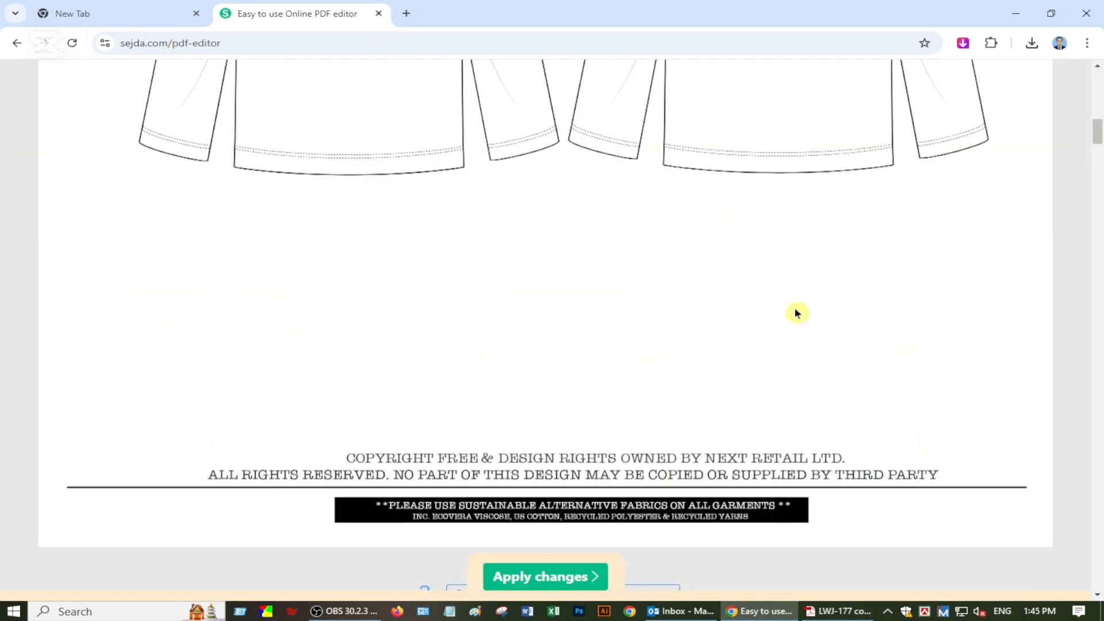
{"action": "scroll", "coordinate": [861, 303], "scroll_direction": "down", "scroll_amount": 15}
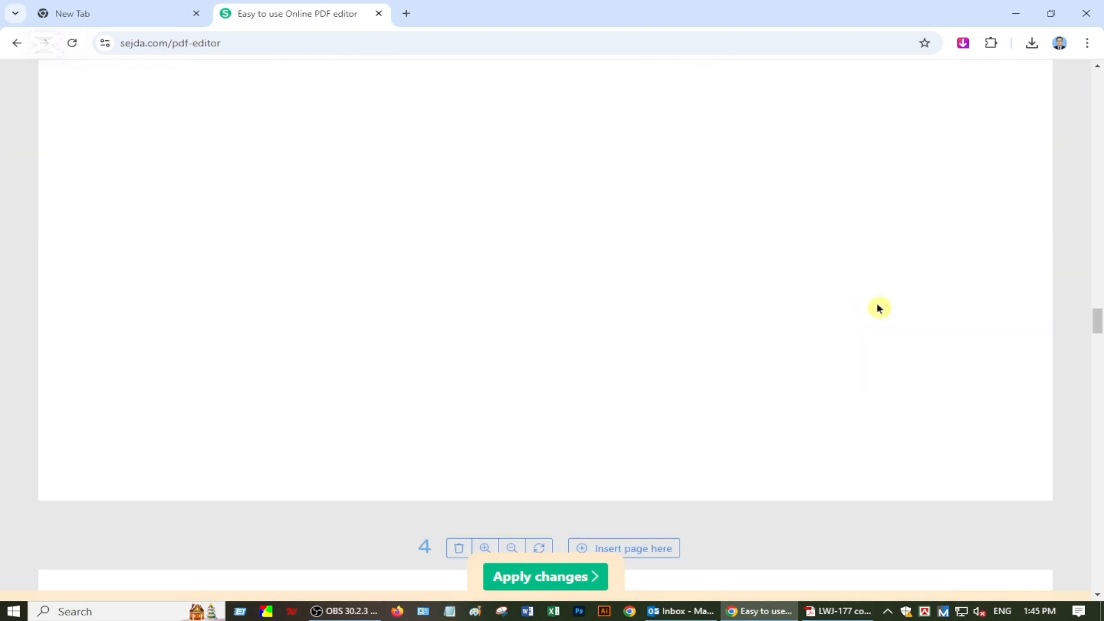
{"action": "scroll", "coordinate": [836, 380], "scroll_direction": "down", "scroll_amount": 10}
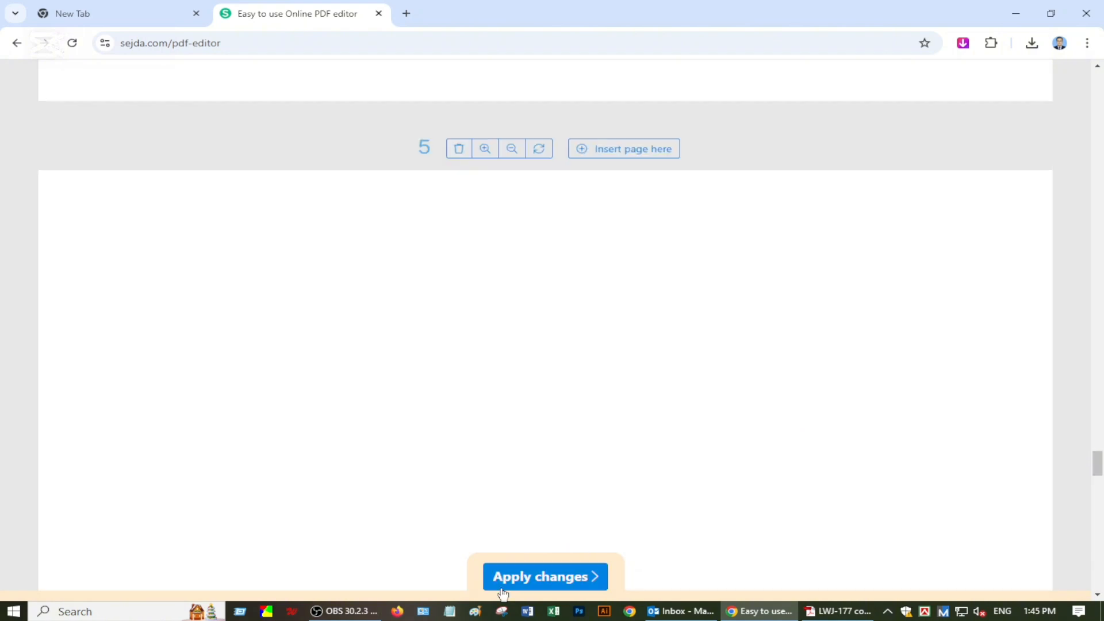
{"action": "scroll", "coordinate": [540, 541], "scroll_direction": "down", "scroll_amount": 3}
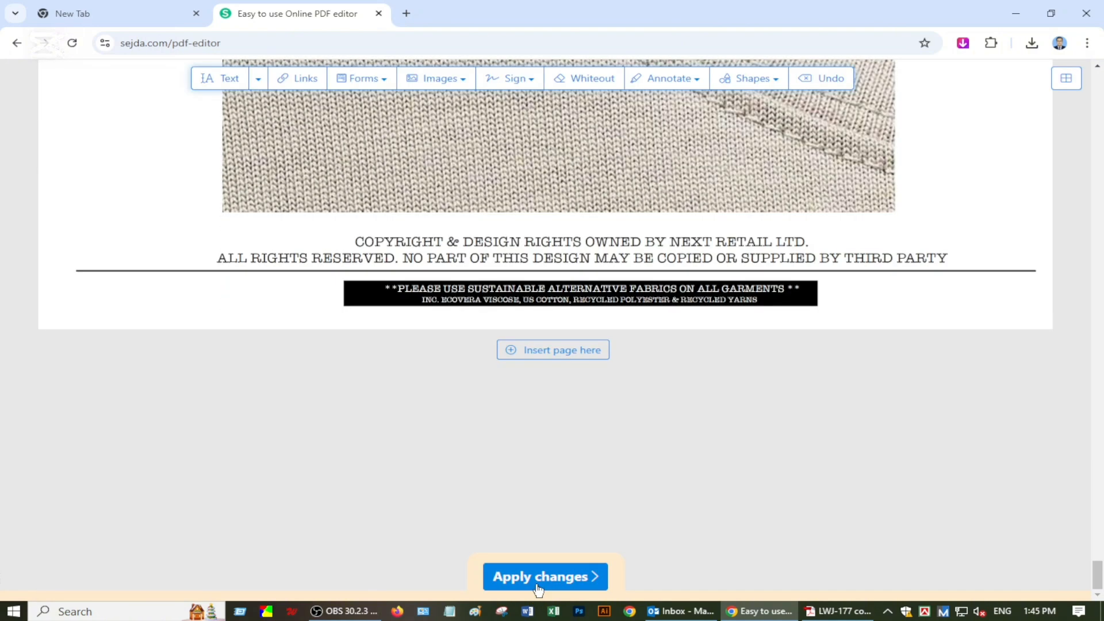
Step: Apply the changes to produce the edited PDF and return to editing
{"action": "left_click", "coordinate": [538, 577]}
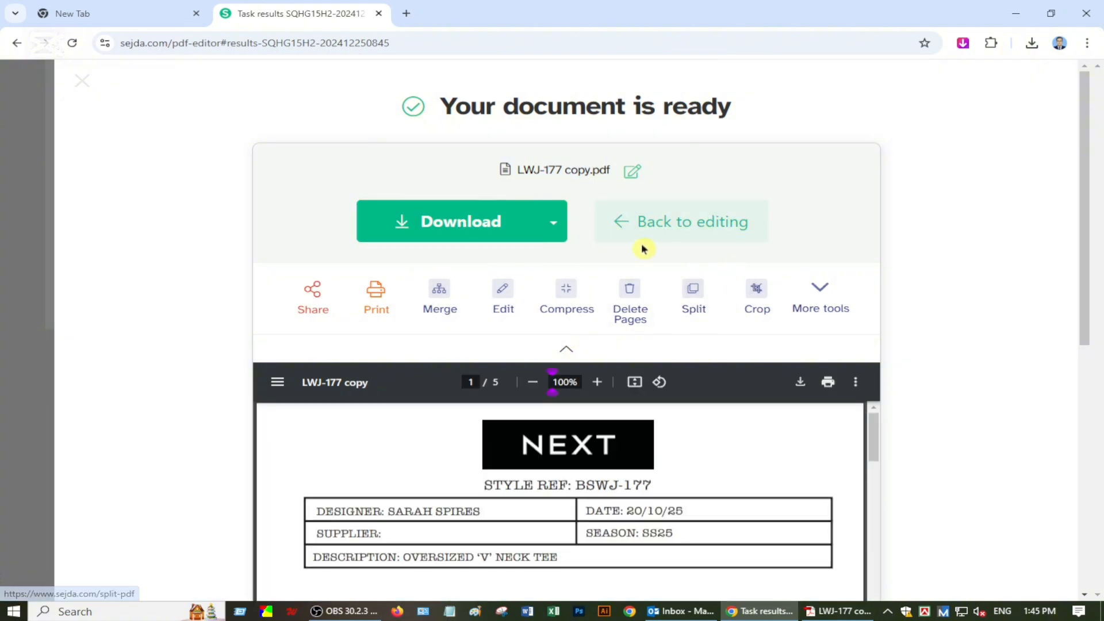
{"action": "left_click", "coordinate": [665, 226]}
{"action": "scroll", "coordinate": [451, 229], "scroll_direction": "up", "scroll_amount": 10}
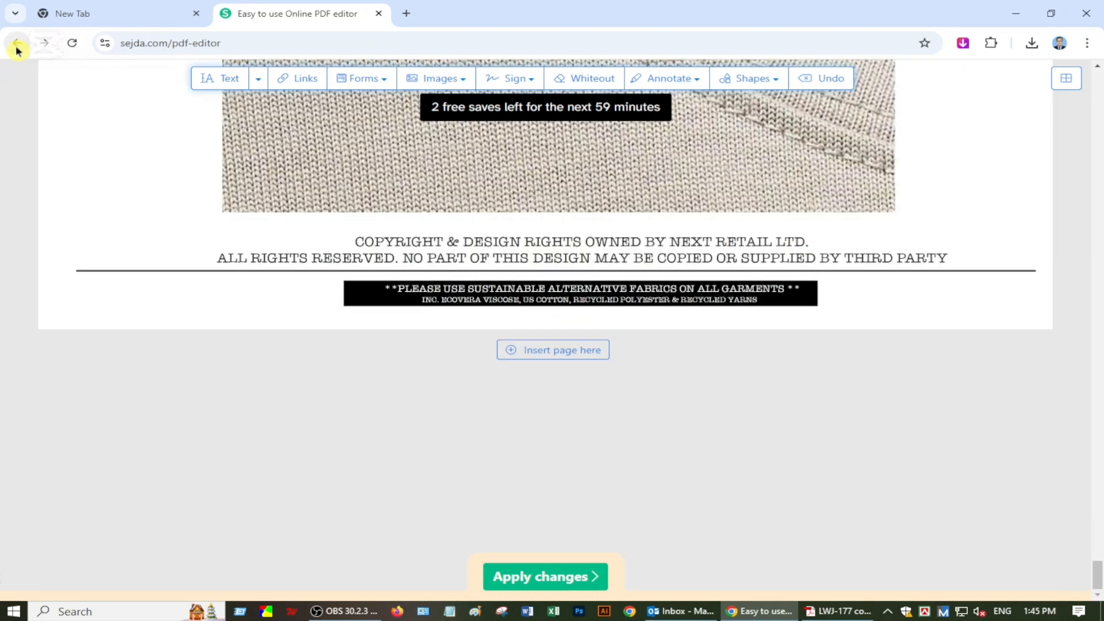
Step: Go back to the site's home page and open the Watermark PDF tool
{"action": "left_click", "coordinate": [17, 45]}
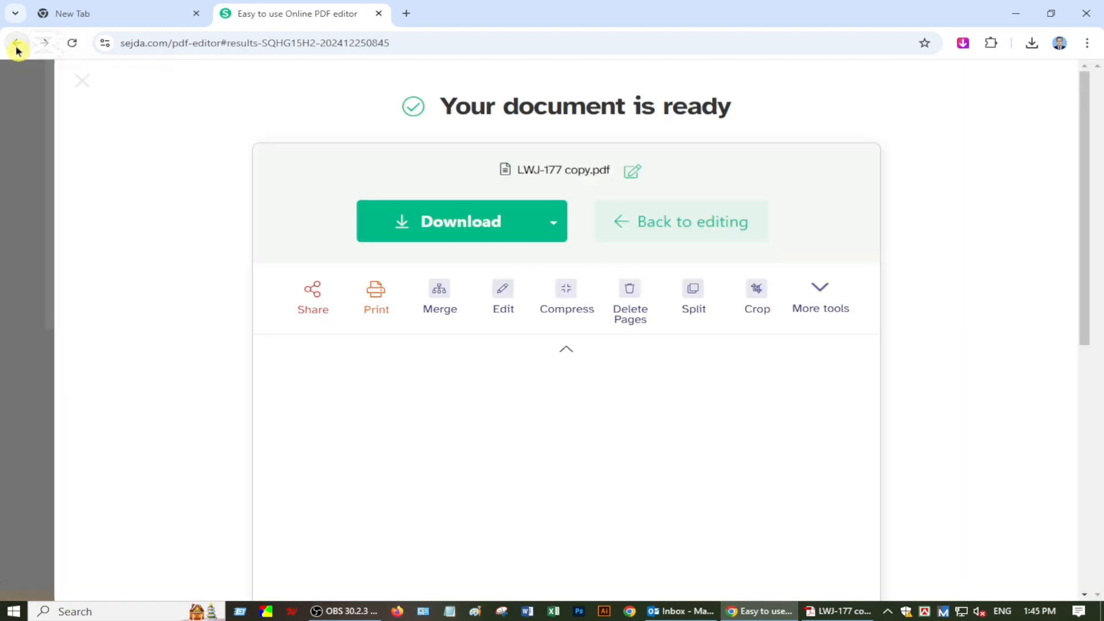
{"action": "left_click", "coordinate": [17, 46]}
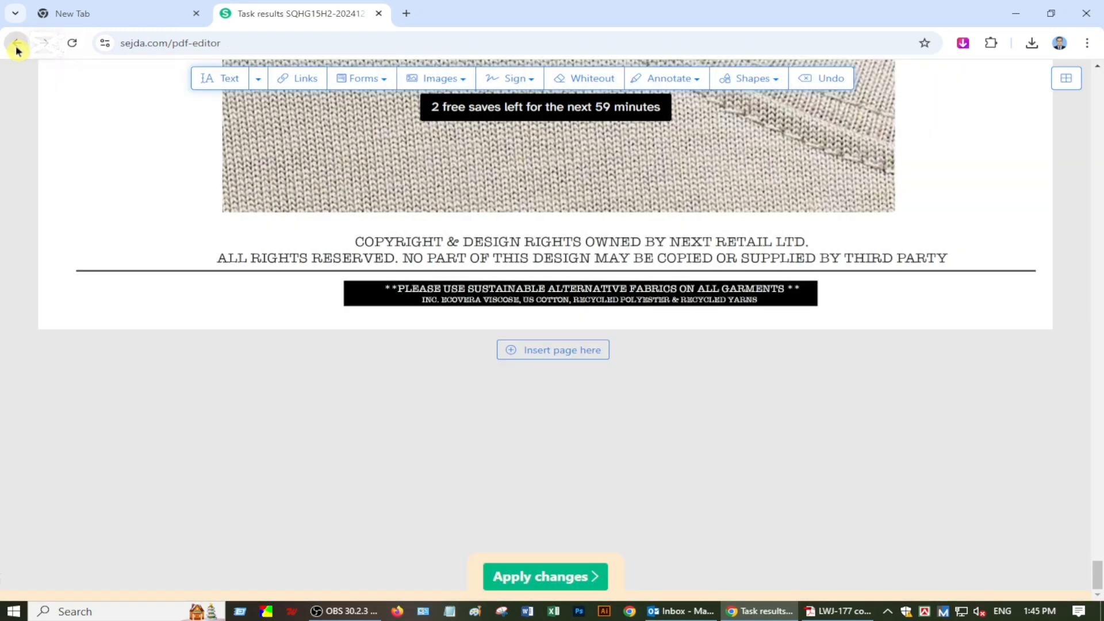
{"action": "left_click", "coordinate": [17, 46]}
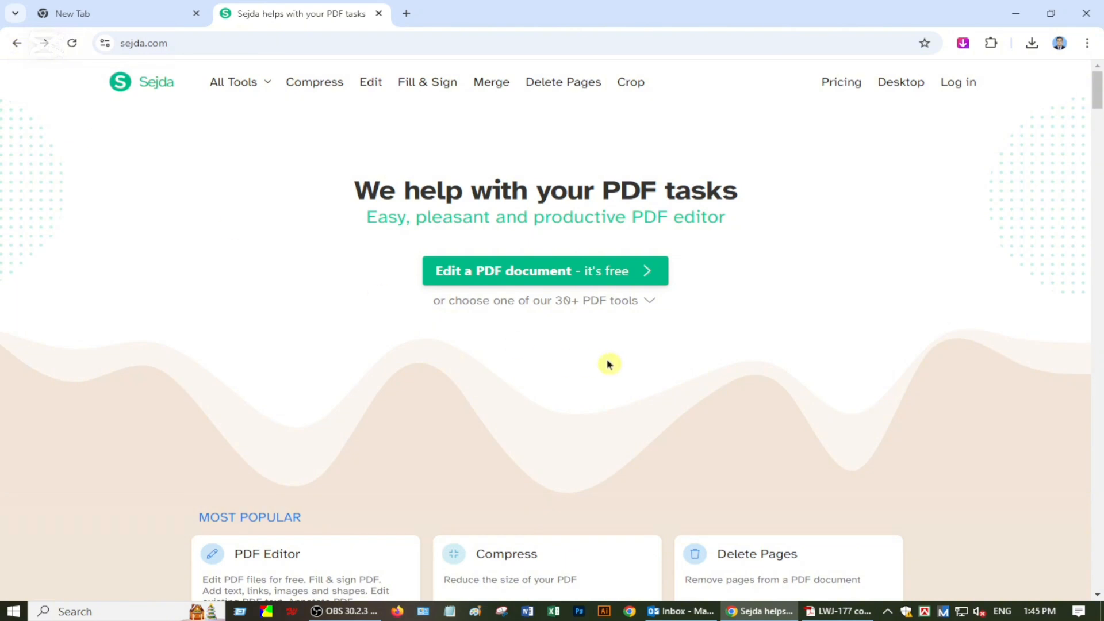
{"action": "scroll", "coordinate": [613, 360], "scroll_direction": "down", "scroll_amount": 10}
{"action": "scroll", "coordinate": [615, 358], "scroll_direction": "down", "scroll_amount": 12}
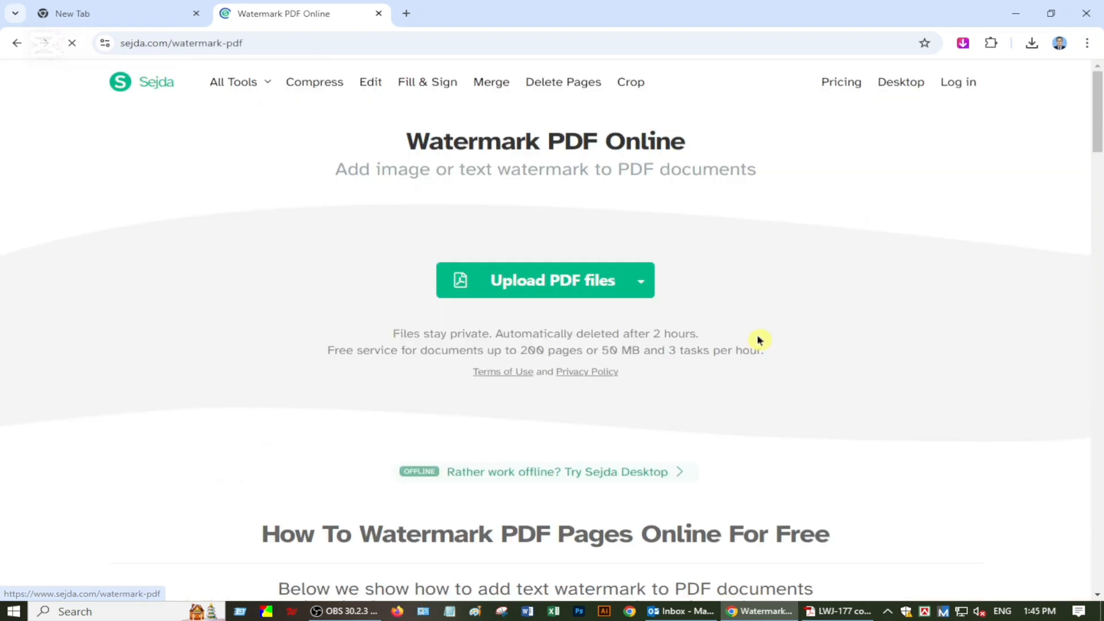
{"action": "left_click", "coordinate": [568, 275]}
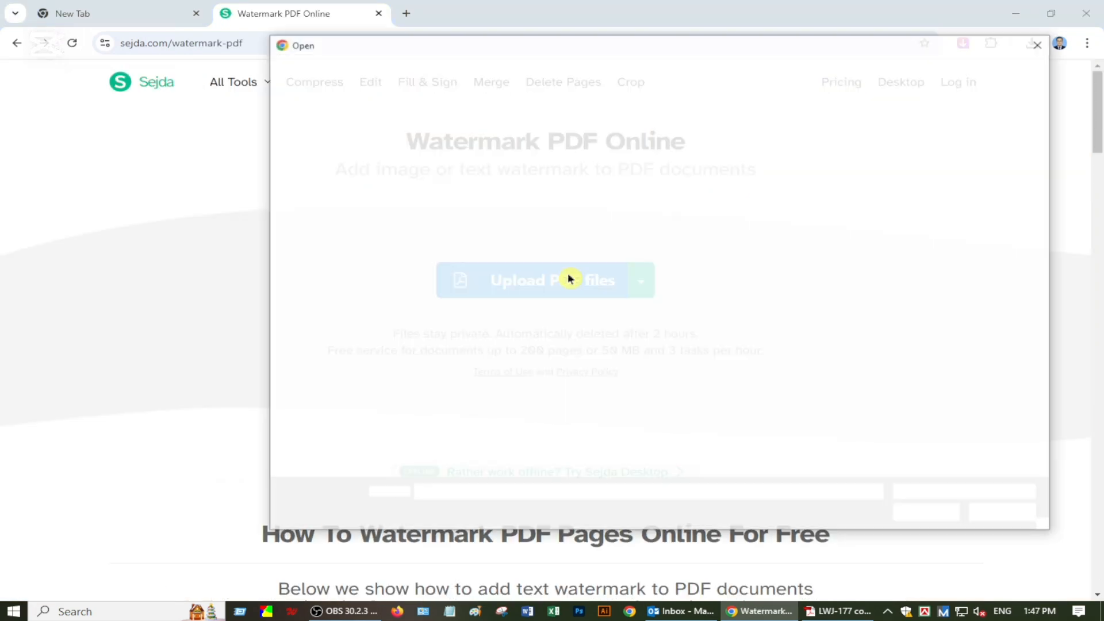
{"action": "left_click", "coordinate": [784, 196]}
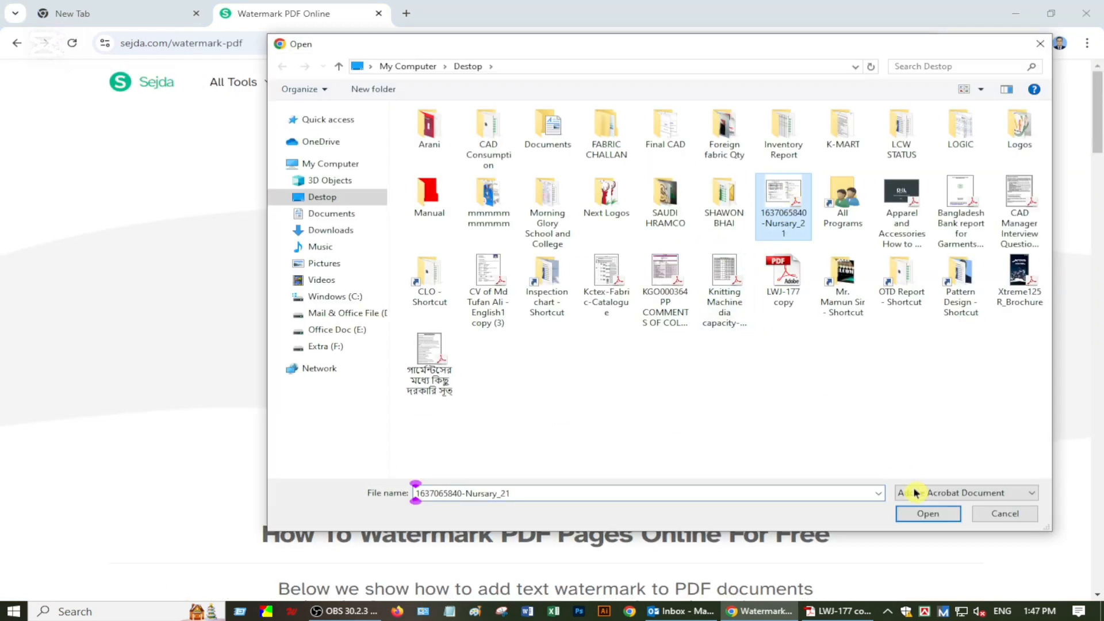
{"action": "left_click", "coordinate": [918, 514]}
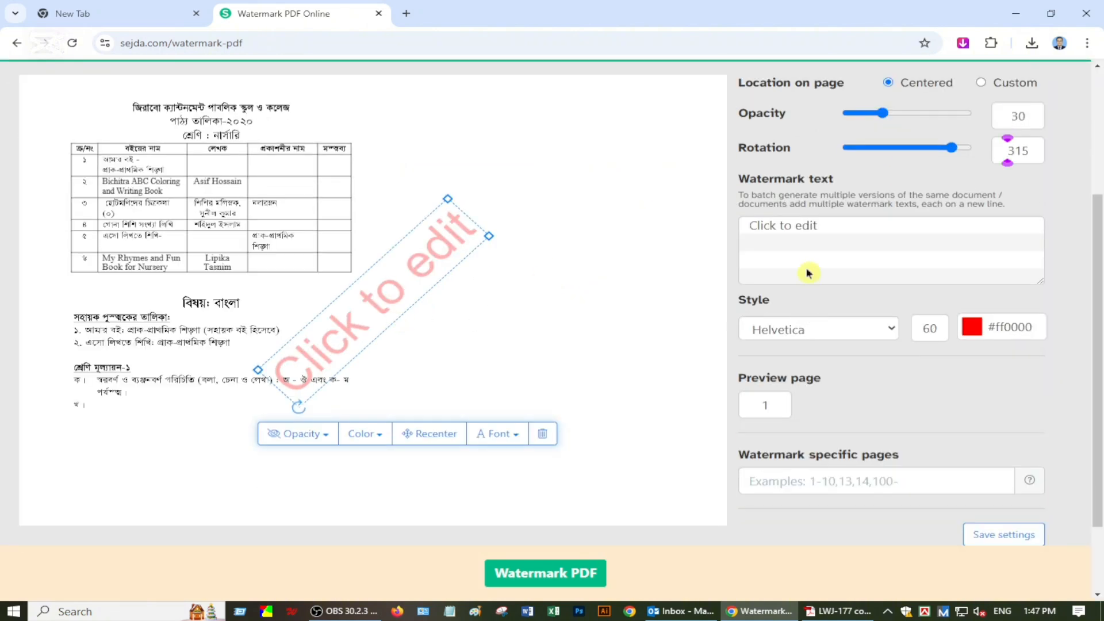
Step: Replace the placeholder watermark text with IMPORTANT QUESTIONS
{"action": "left_click", "coordinate": [817, 225]}
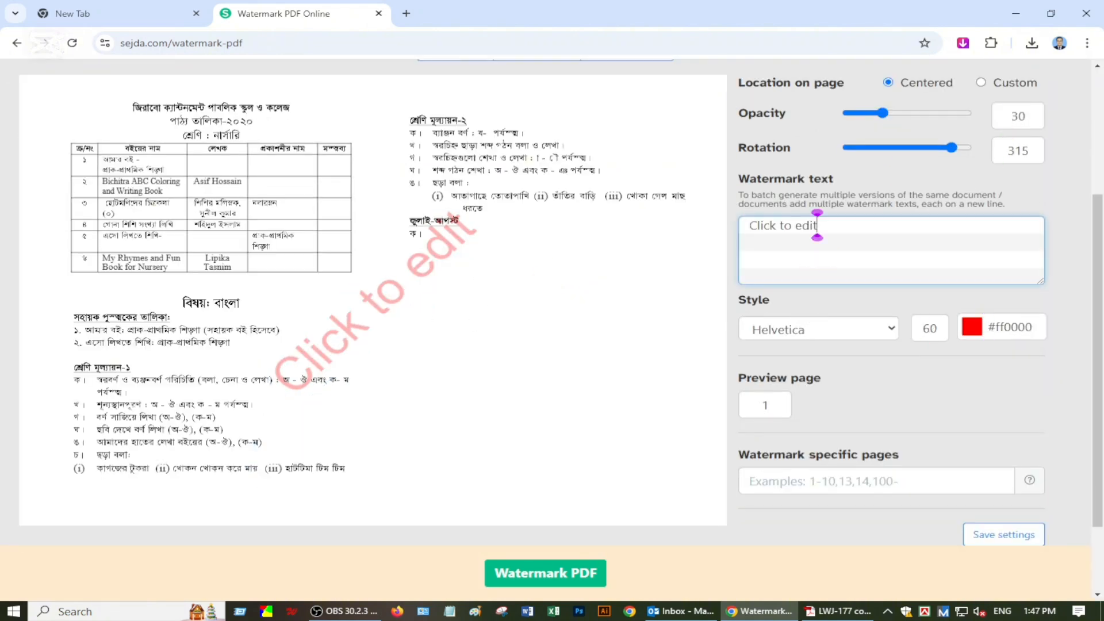
{"action": "key", "text": "BackSpace"}
{"action": "key", "text": "BackSpace"}
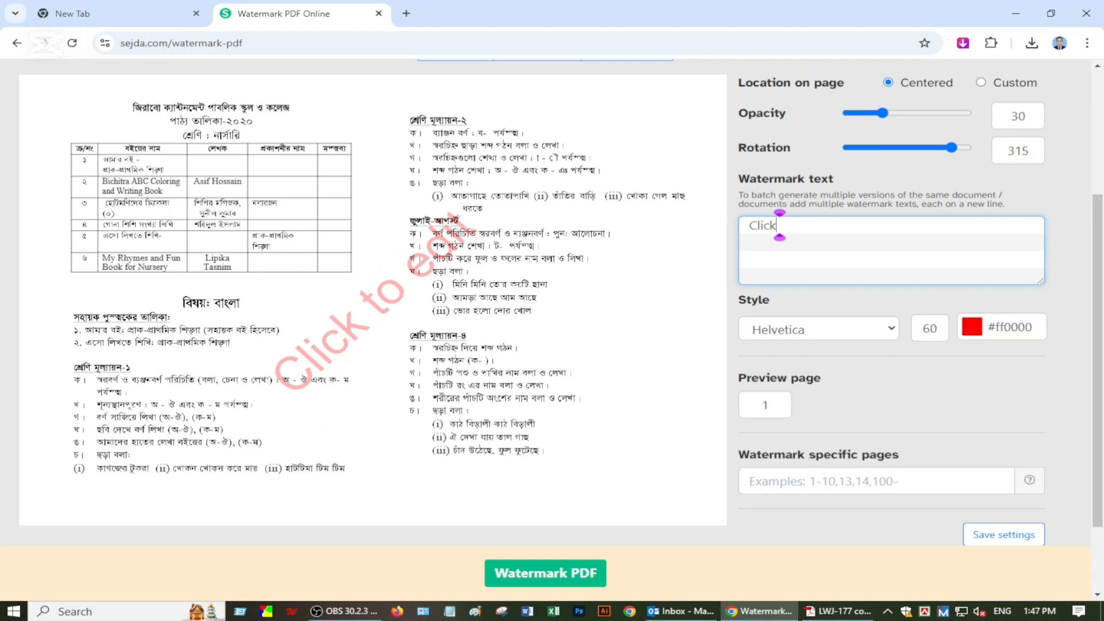
{"action": "key", "text": "BackSpace"}
{"action": "key", "text": "BackSpace"}
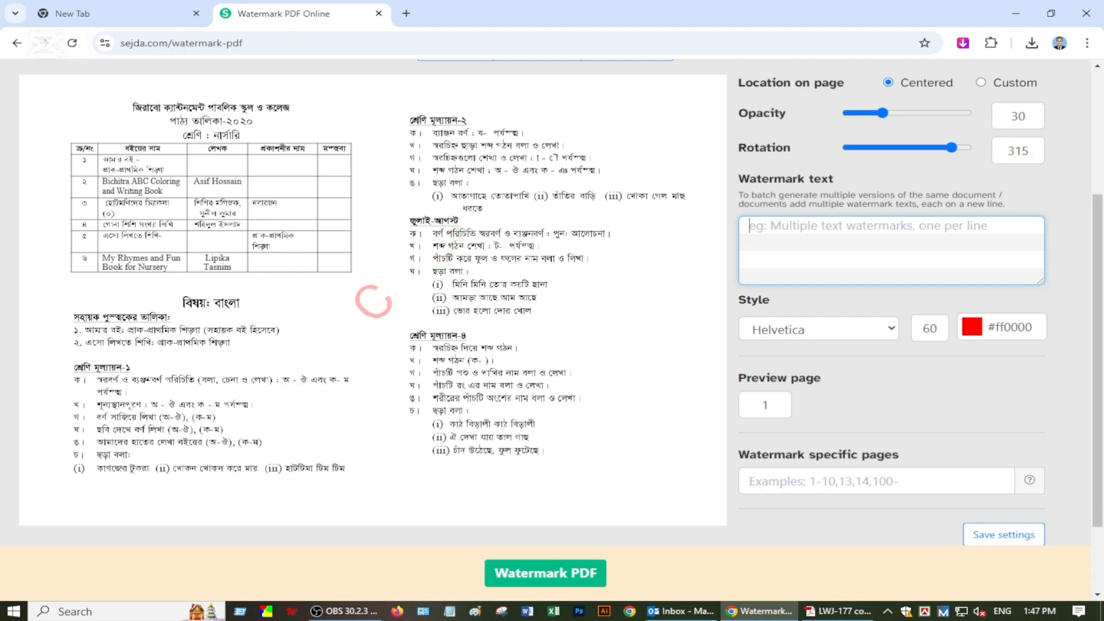
{"action": "type", "text": "IMPOR"}
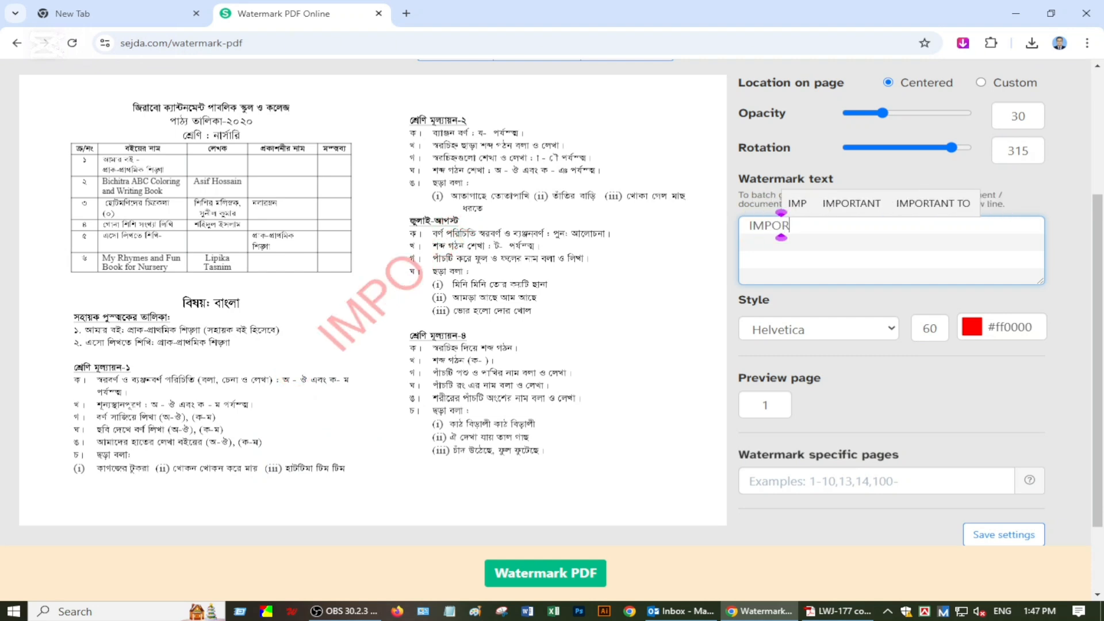
{"action": "type", "text": "TANT"}
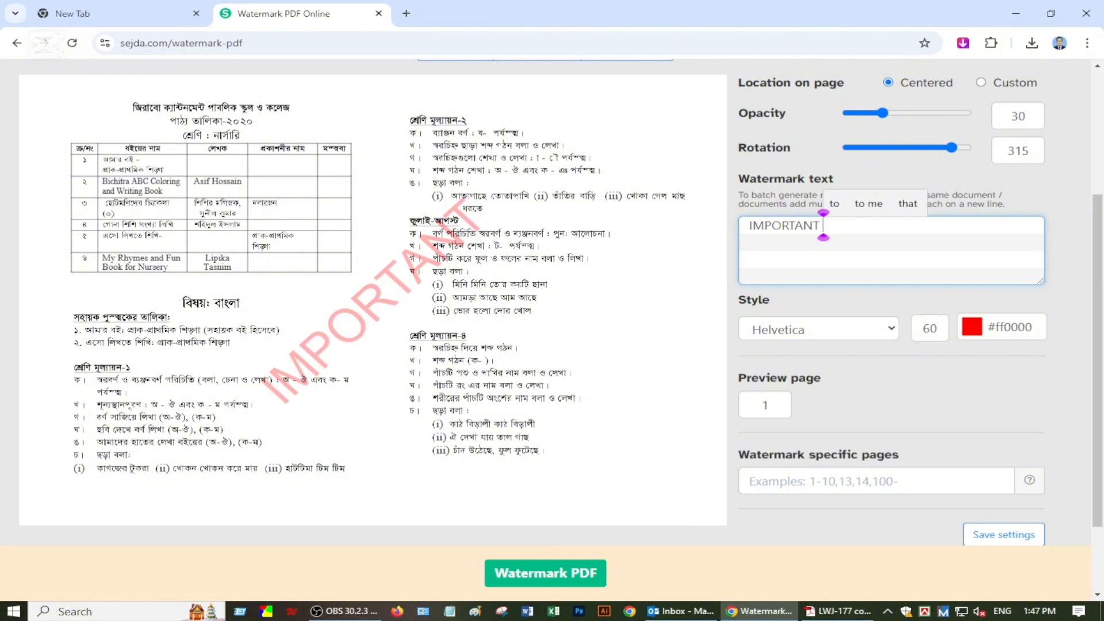
{"action": "type", "text": " QUES"}
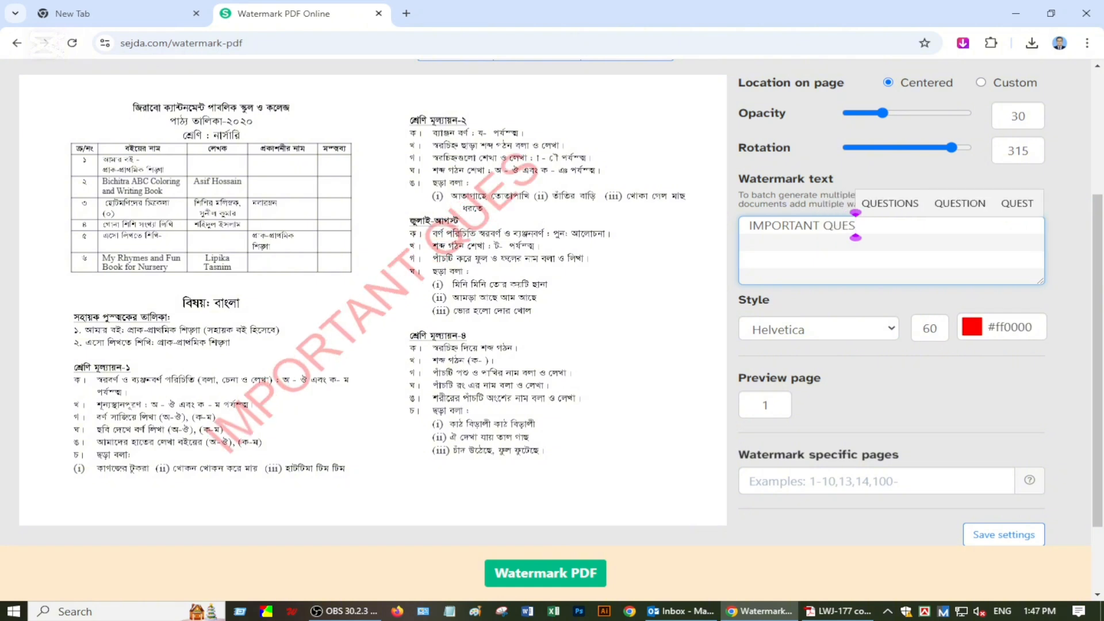
{"action": "left_click", "coordinate": [895, 207]}
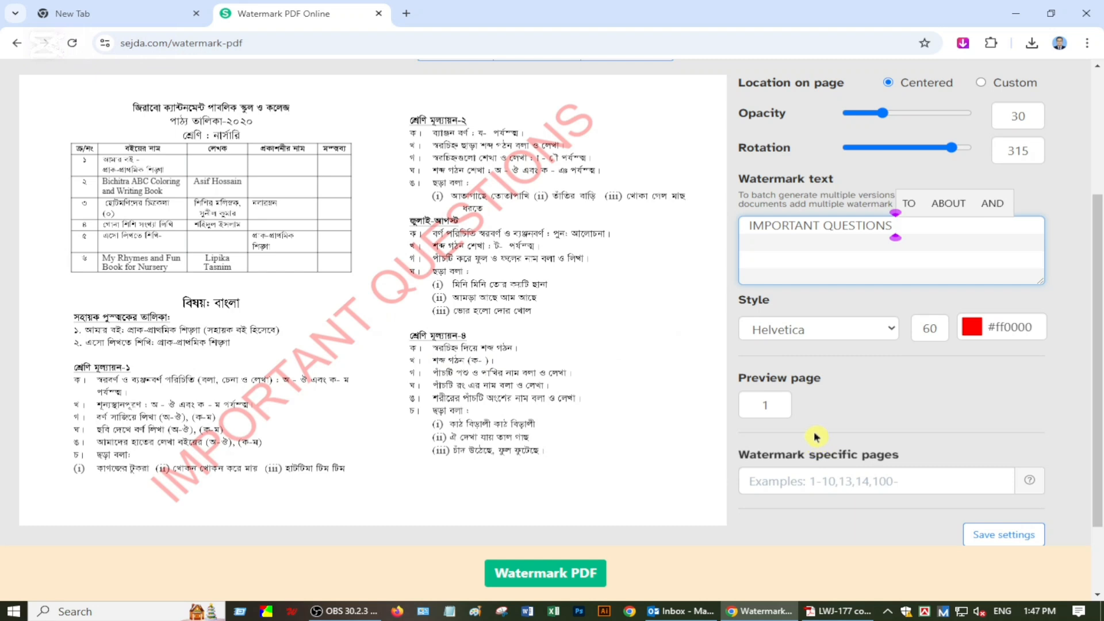
Step: Set the watermark's font size to 20 and check the text's placement on the page preview
{"action": "double_click", "coordinate": [927, 329]}
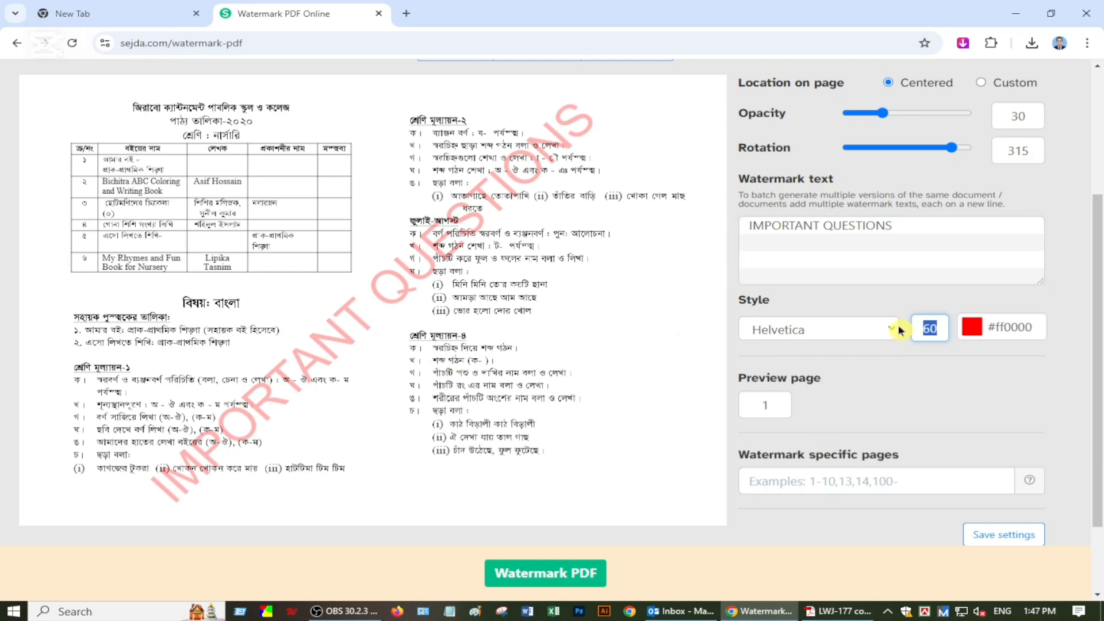
{"action": "type", "text": "20"}
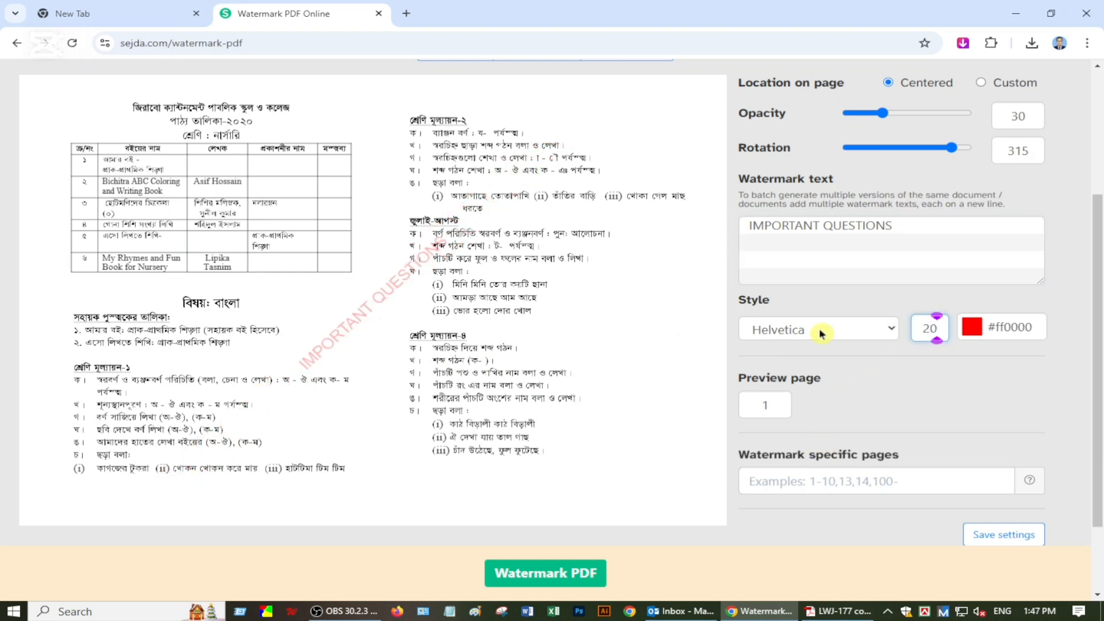
{"action": "left_click", "coordinate": [375, 300]}
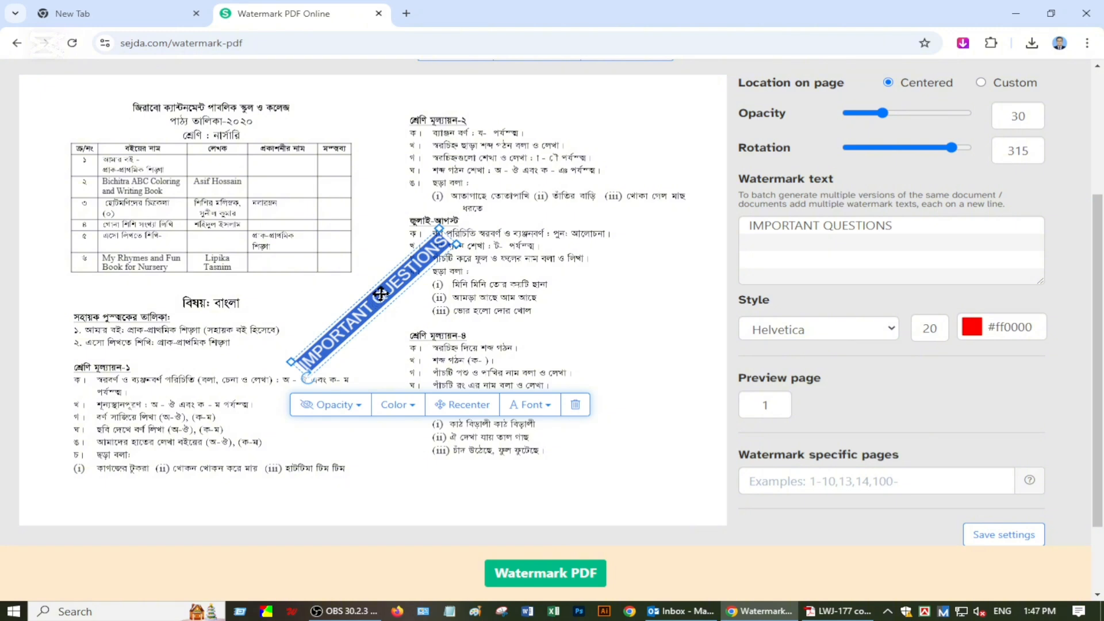
{"action": "left_click", "coordinate": [656, 385]}
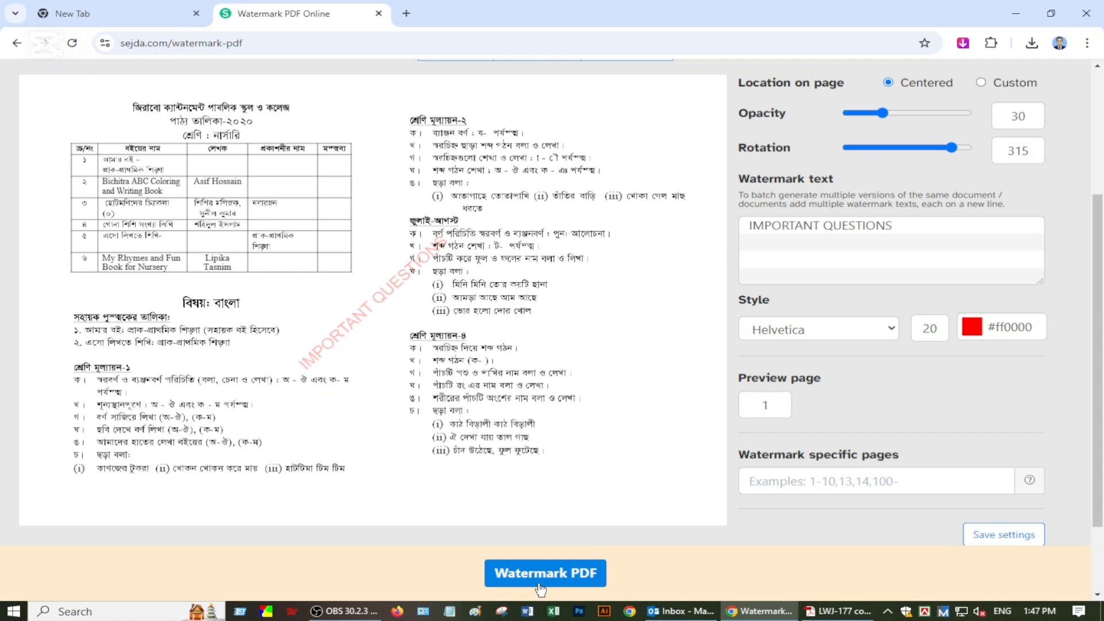
Step: Change the watermark text colour to the dark orange #cf4513
{"action": "left_click", "coordinate": [973, 327]}
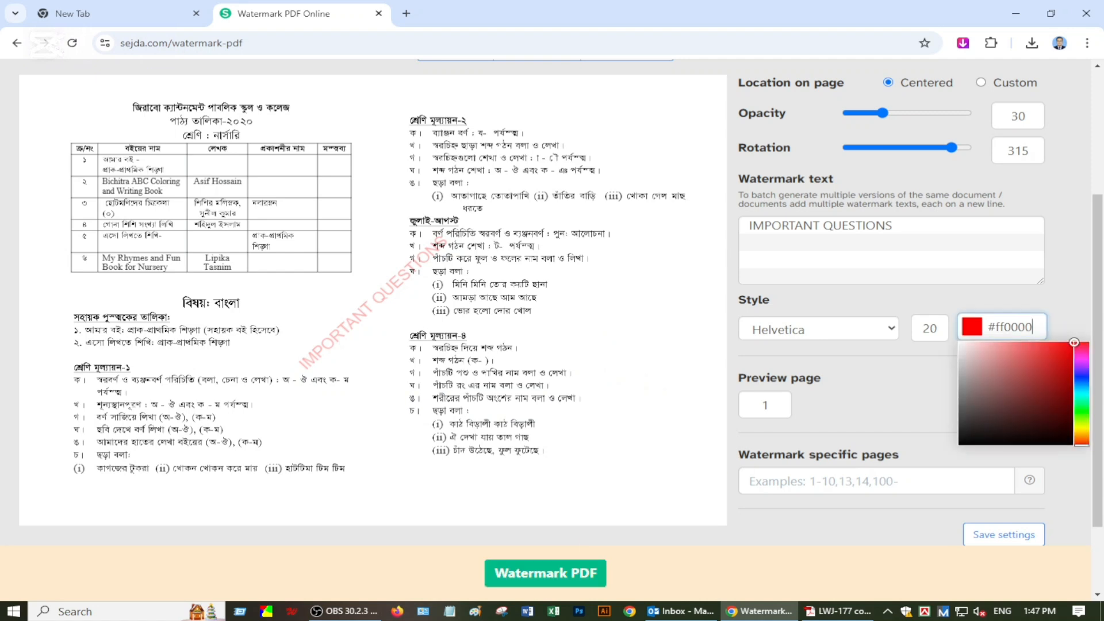
{"action": "left_click", "coordinate": [1084, 395]}
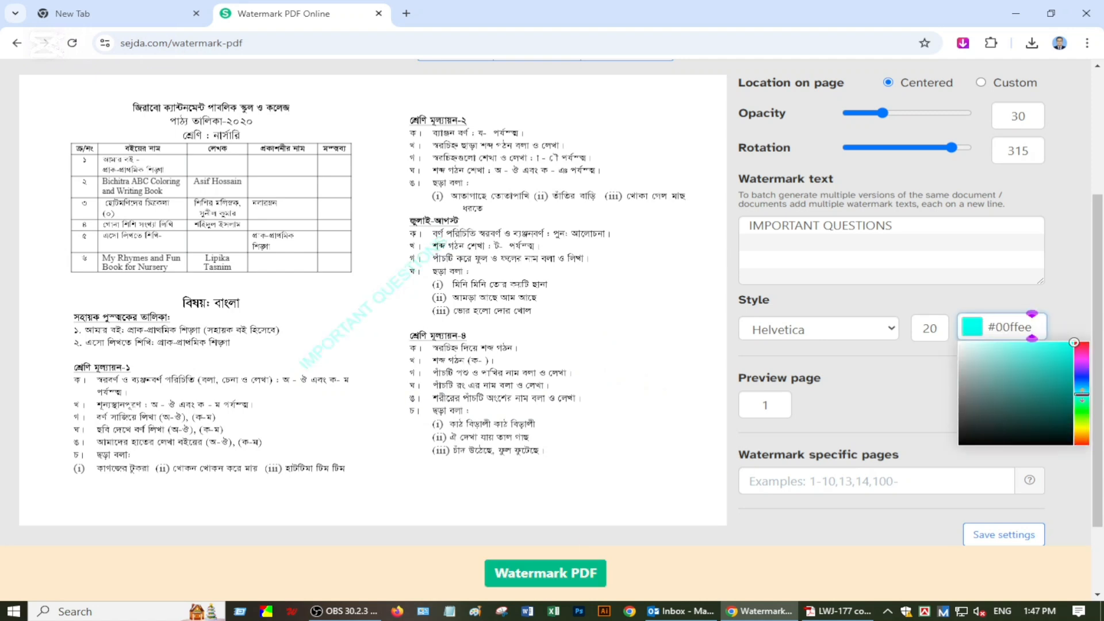
{"action": "left_click", "coordinate": [1084, 347]}
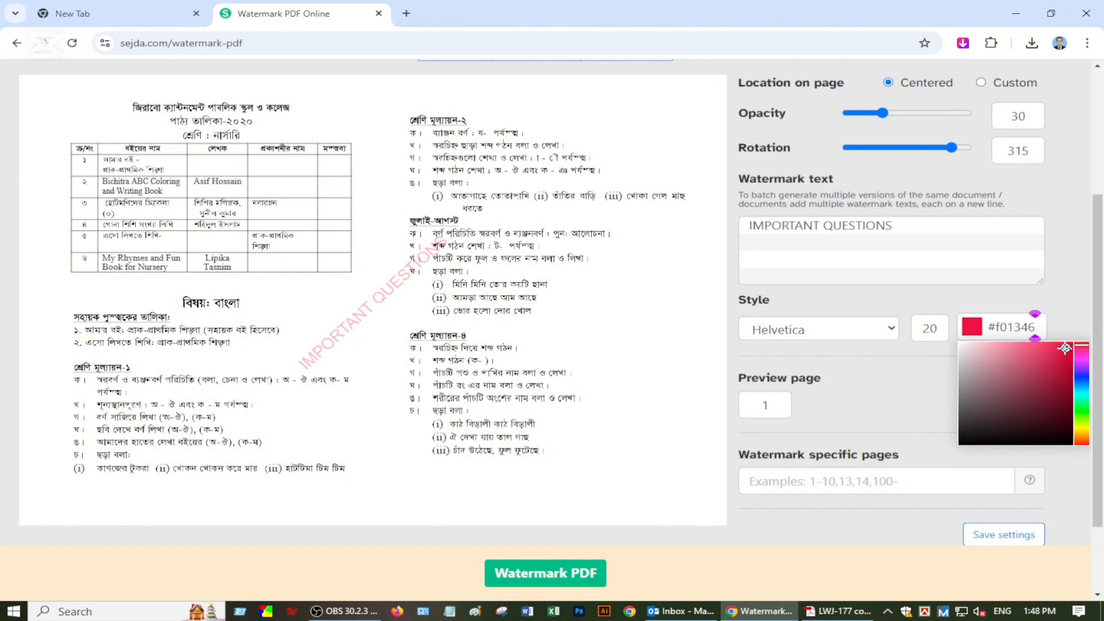
{"action": "left_click_drag", "start_coordinate": [1083, 439], "coordinate": [1083, 441]}
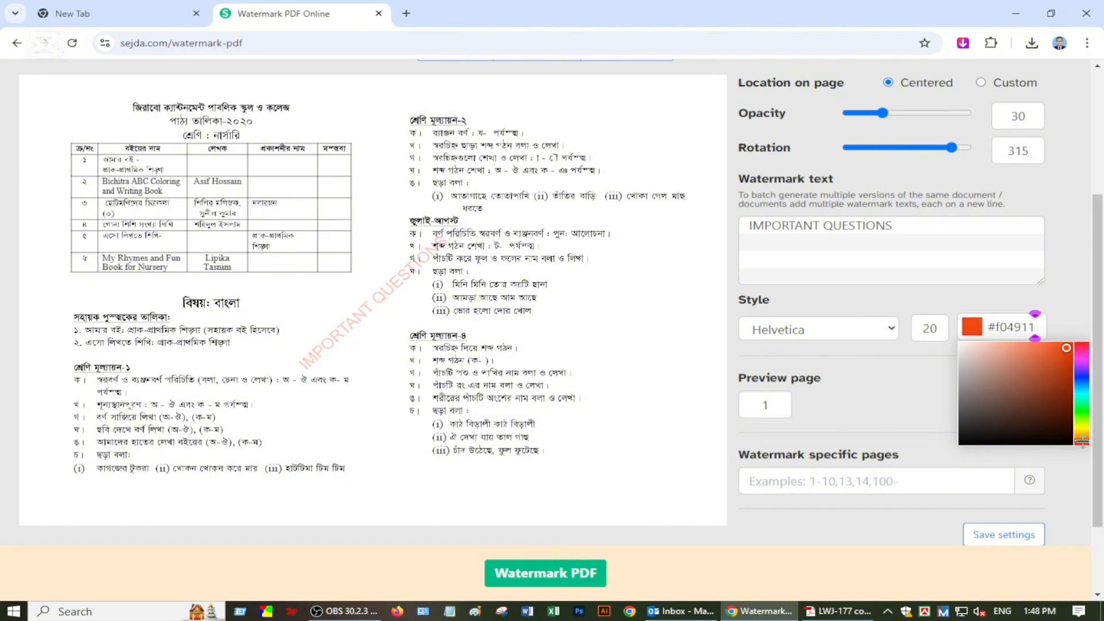
{"action": "left_click", "coordinate": [1062, 360]}
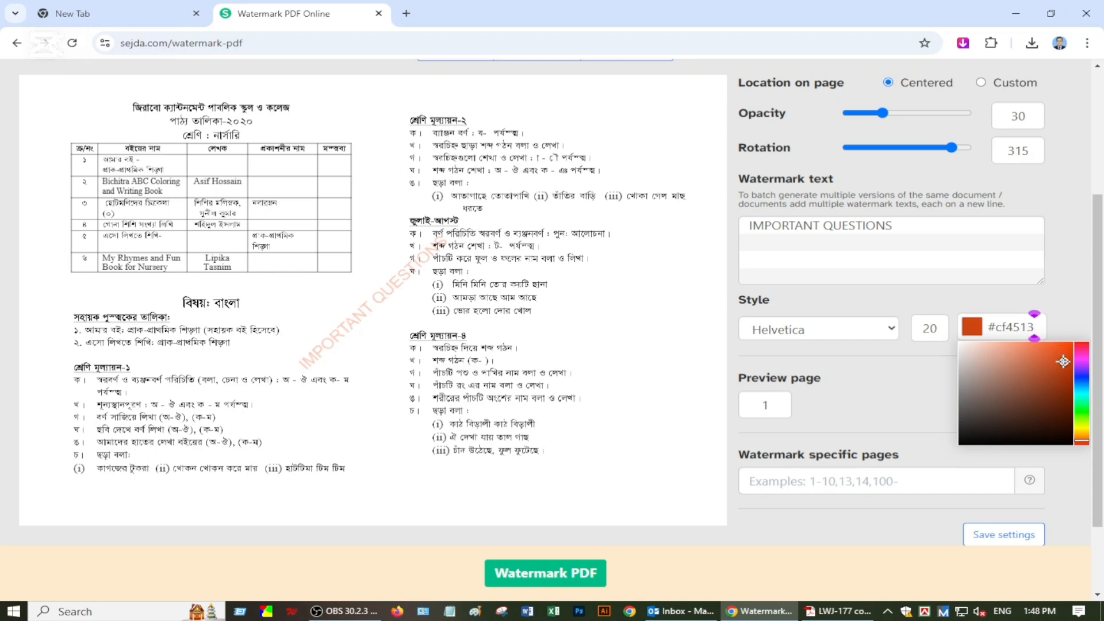
{"action": "left_click", "coordinate": [577, 386]}
{"action": "left_click", "coordinate": [369, 292]}
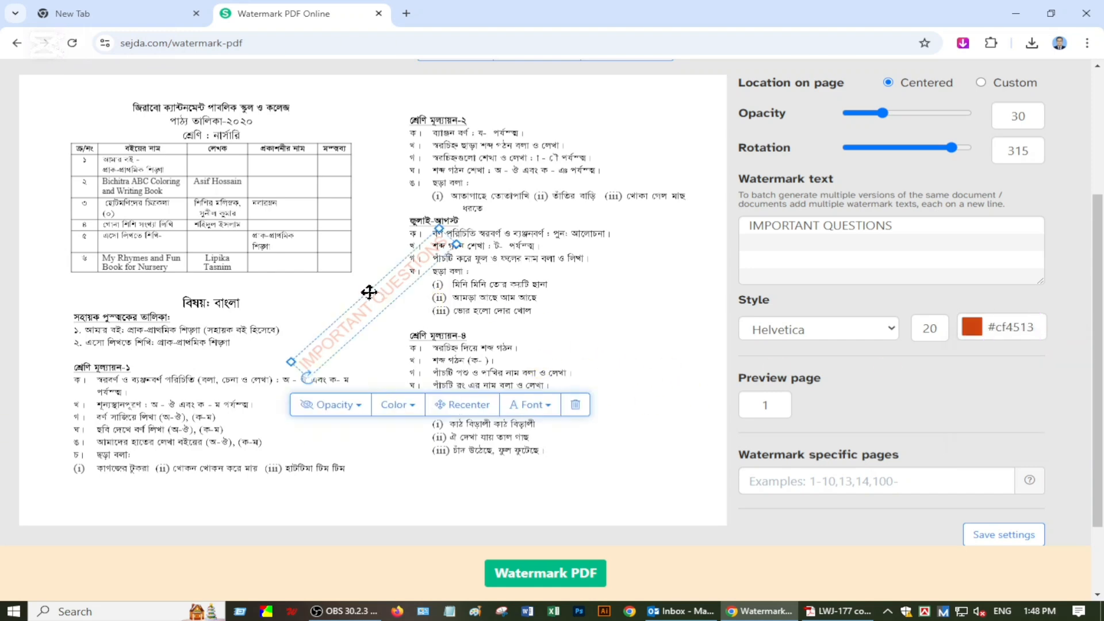
Step: Apply the watermark to produce the PDF, look over its preview and return to editing
{"action": "left_click", "coordinate": [557, 575]}
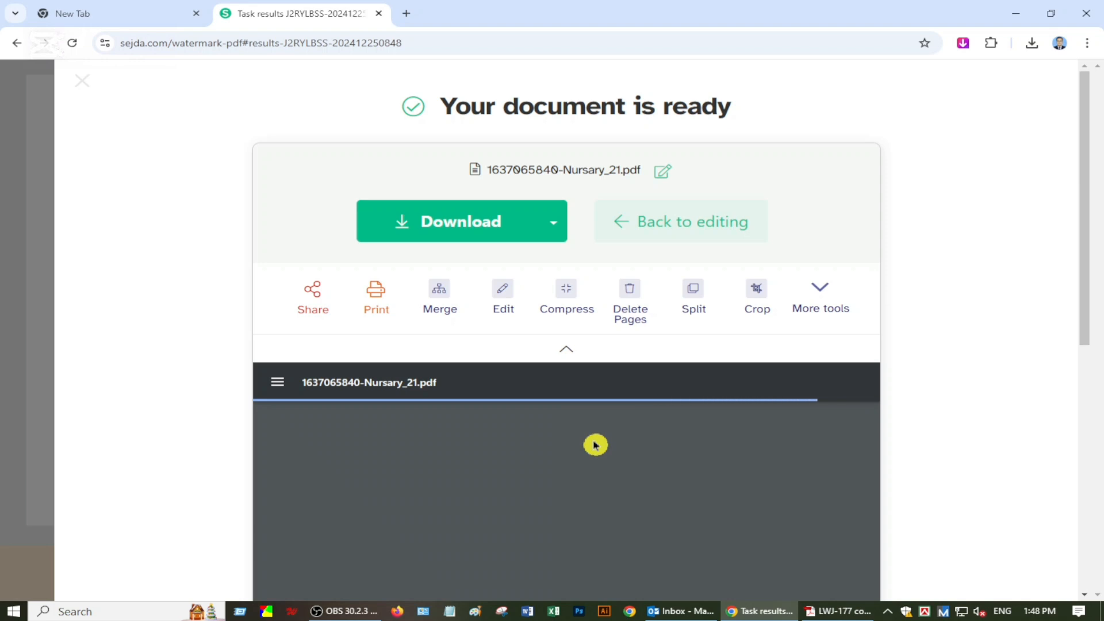
{"action": "scroll", "coordinate": [575, 455], "scroll_direction": "down", "scroll_amount": 3}
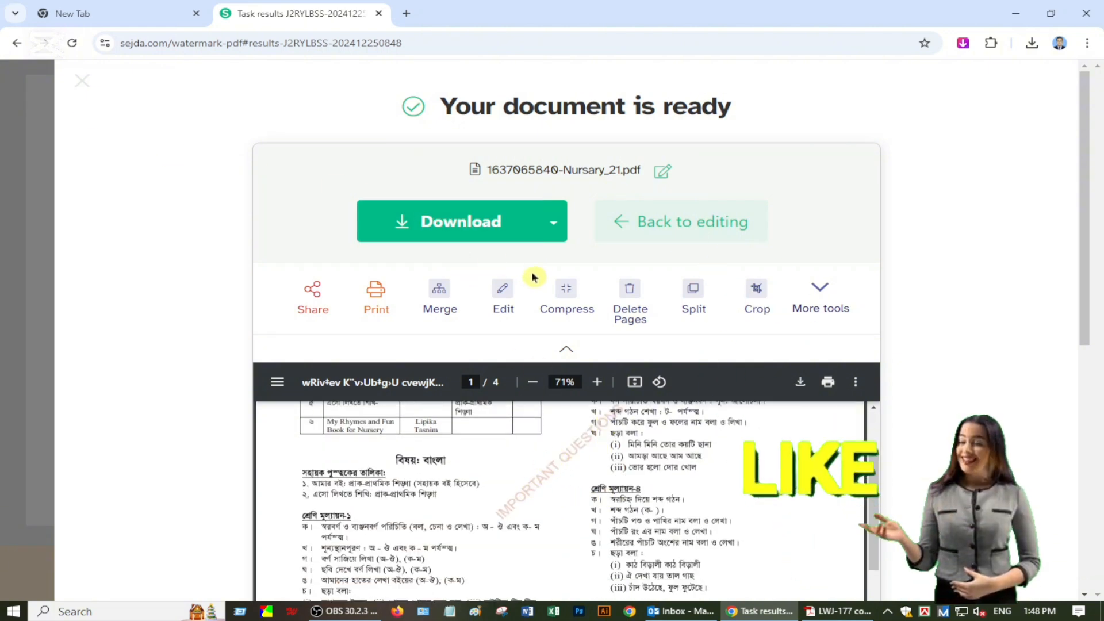
{"action": "left_click", "coordinate": [645, 222]}
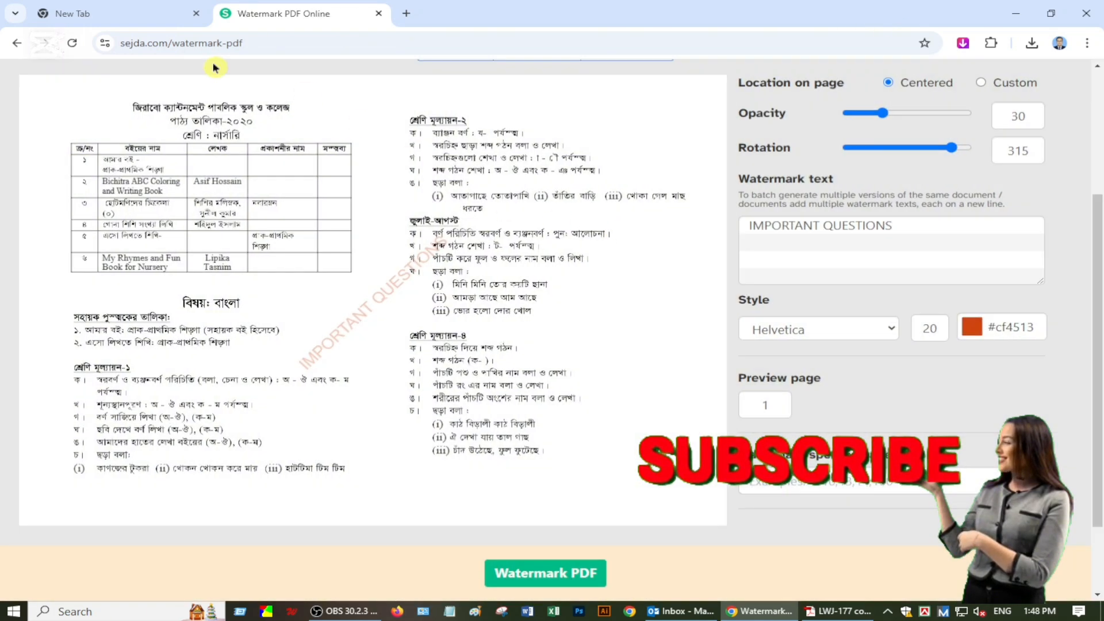
Step: Go back to the site's home page and look through its PDF tool categories, ending at the page heading
{"action": "left_click", "coordinate": [16, 46]}
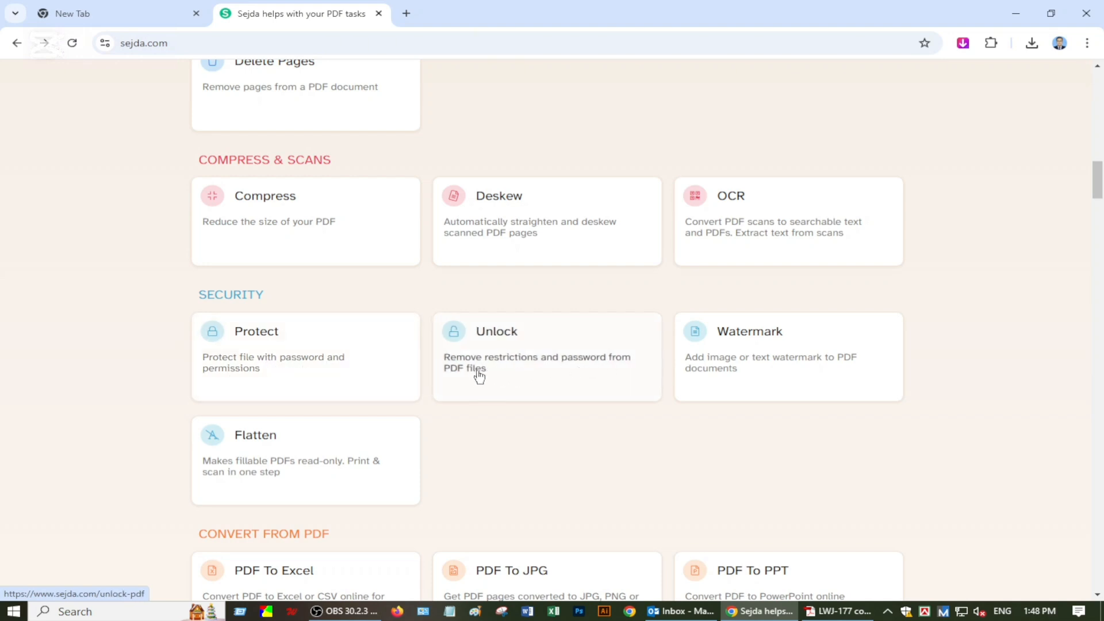
{"action": "scroll", "coordinate": [547, 358], "scroll_direction": "down", "scroll_amount": 5}
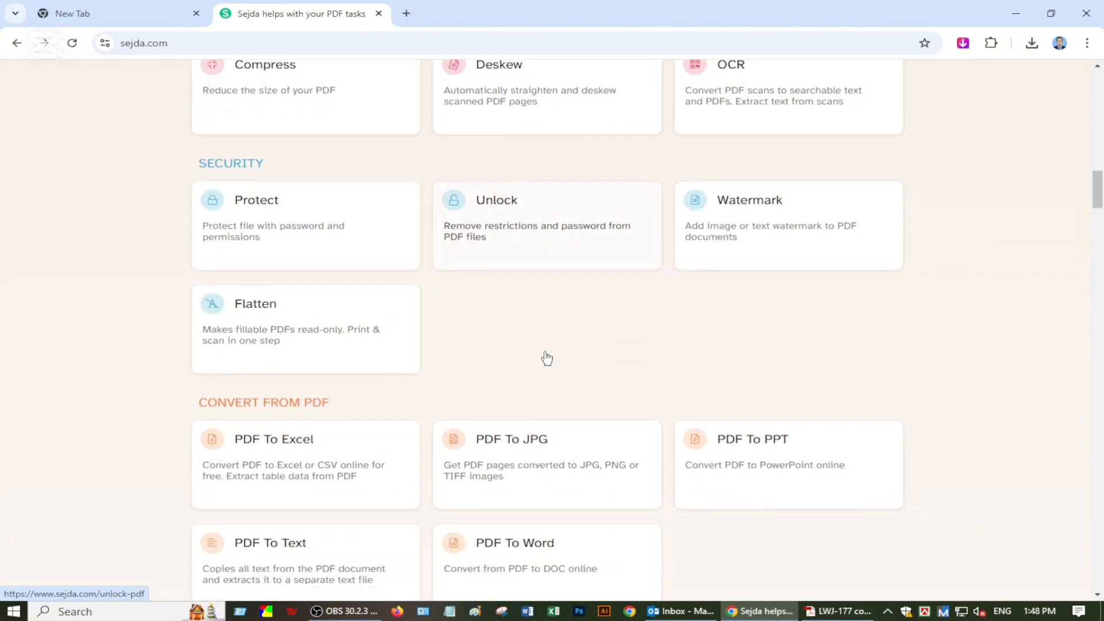
{"action": "scroll", "coordinate": [555, 396], "scroll_direction": "down", "scroll_amount": 2}
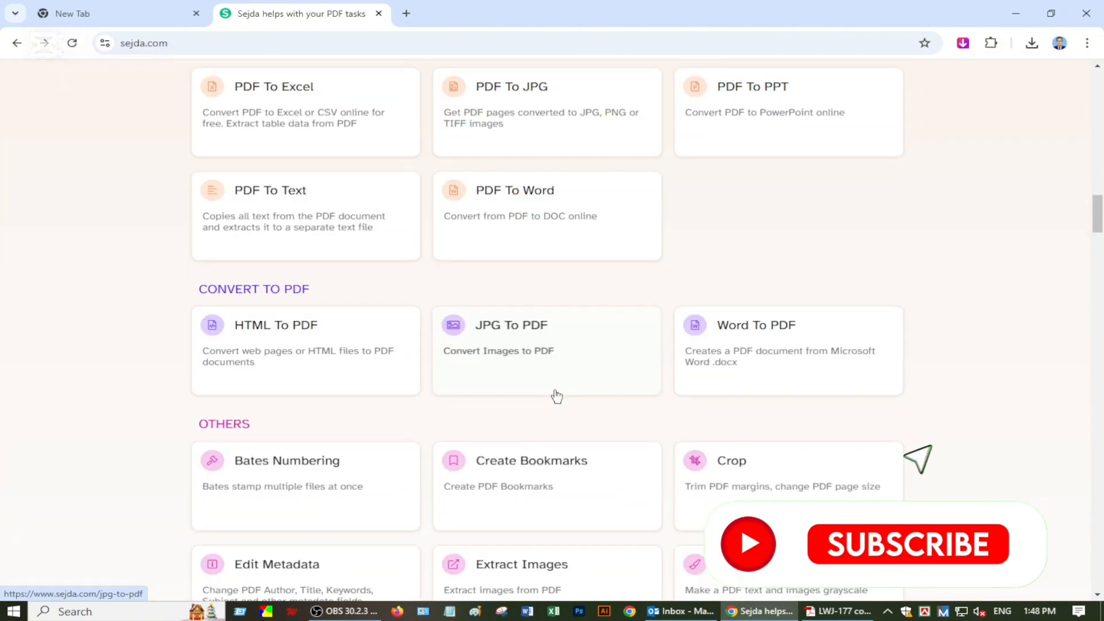
{"action": "scroll", "coordinate": [556, 396], "scroll_direction": "down", "scroll_amount": 3}
{"action": "scroll", "coordinate": [556, 396], "scroll_direction": "down", "scroll_amount": 10}
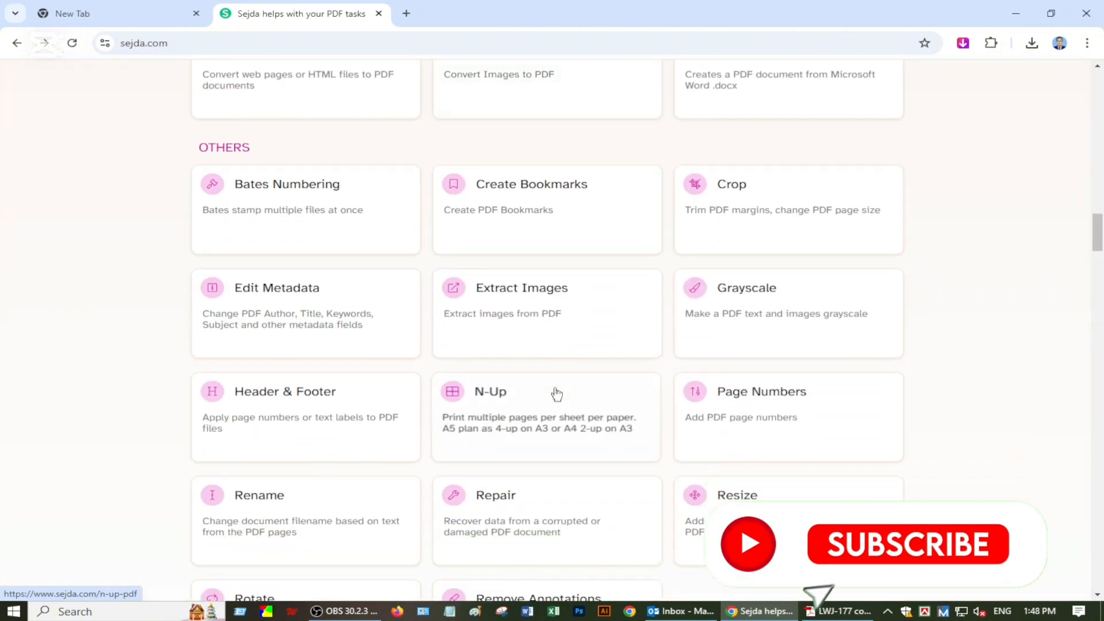
{"action": "scroll", "coordinate": [556, 394], "scroll_direction": "down", "scroll_amount": 7}
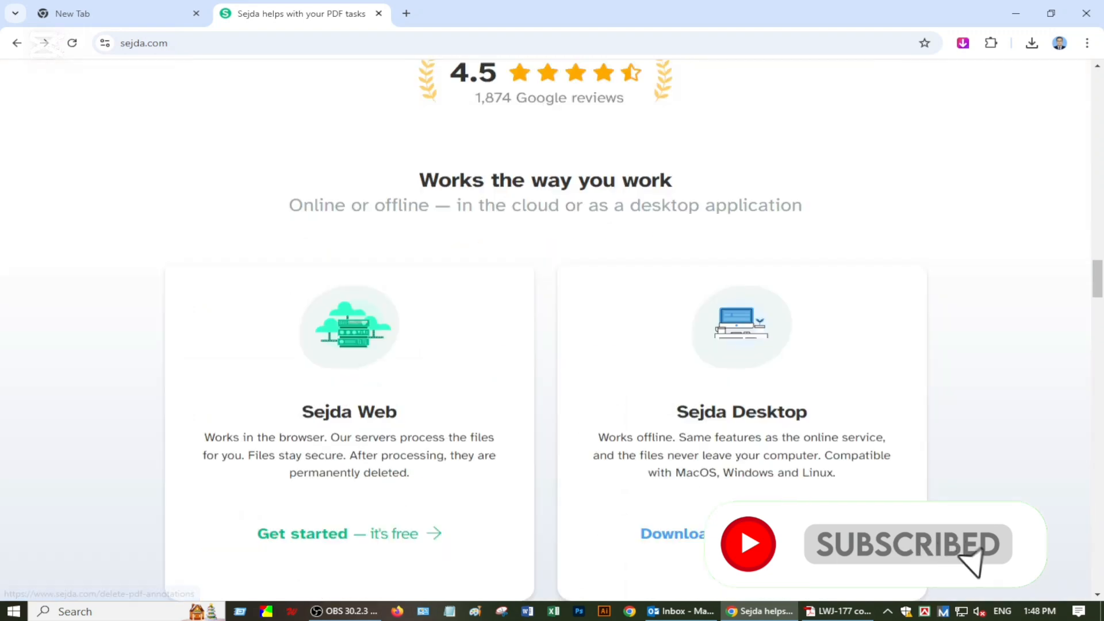
{"action": "scroll", "coordinate": [557, 390], "scroll_direction": "up", "scroll_amount": 13}
{"action": "scroll", "coordinate": [565, 386], "scroll_direction": "up", "scroll_amount": 10}
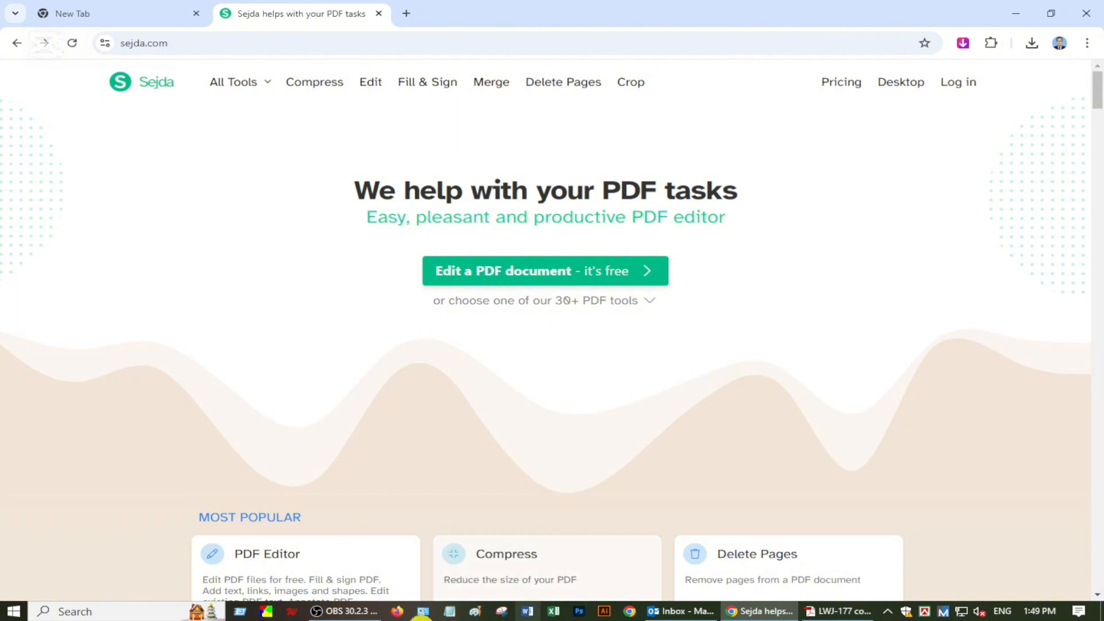
{"action": "mouse_move", "coordinate": [347, 615]}
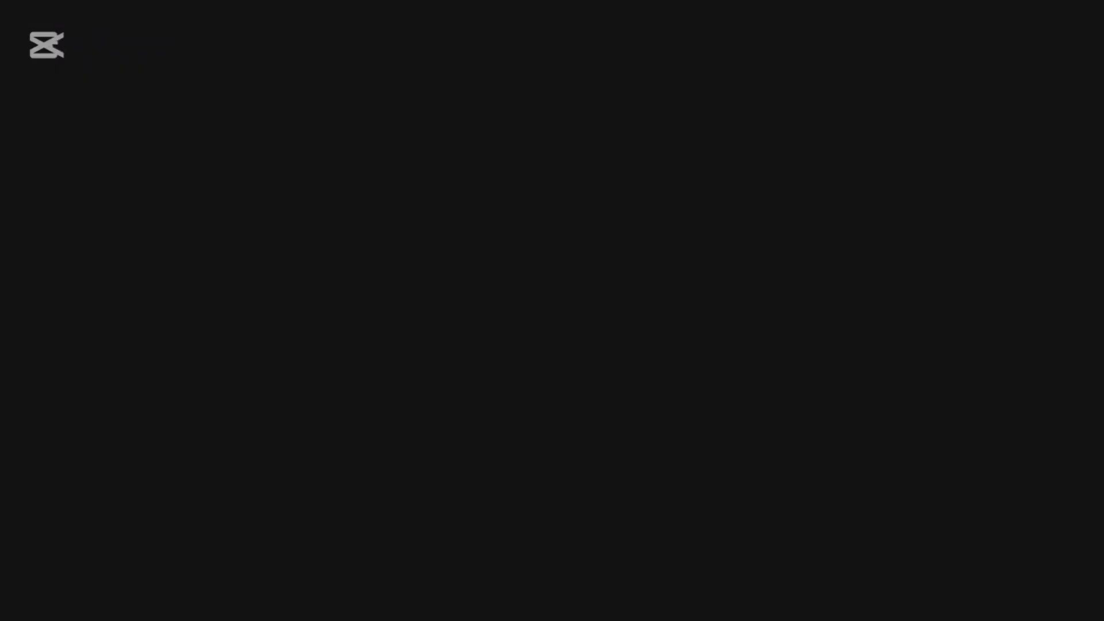